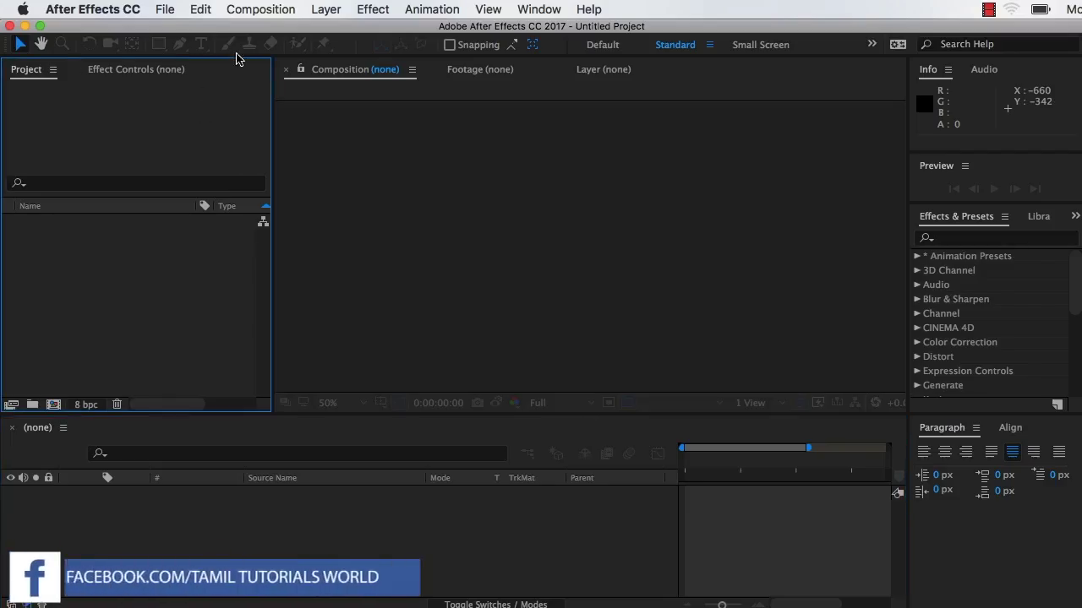
Set up a new composition named 'Tamil Tutorials World', HDV/HDTV 720 29.97, with a near-black background.
{"action": "left_click", "coordinate": [260, 11]}
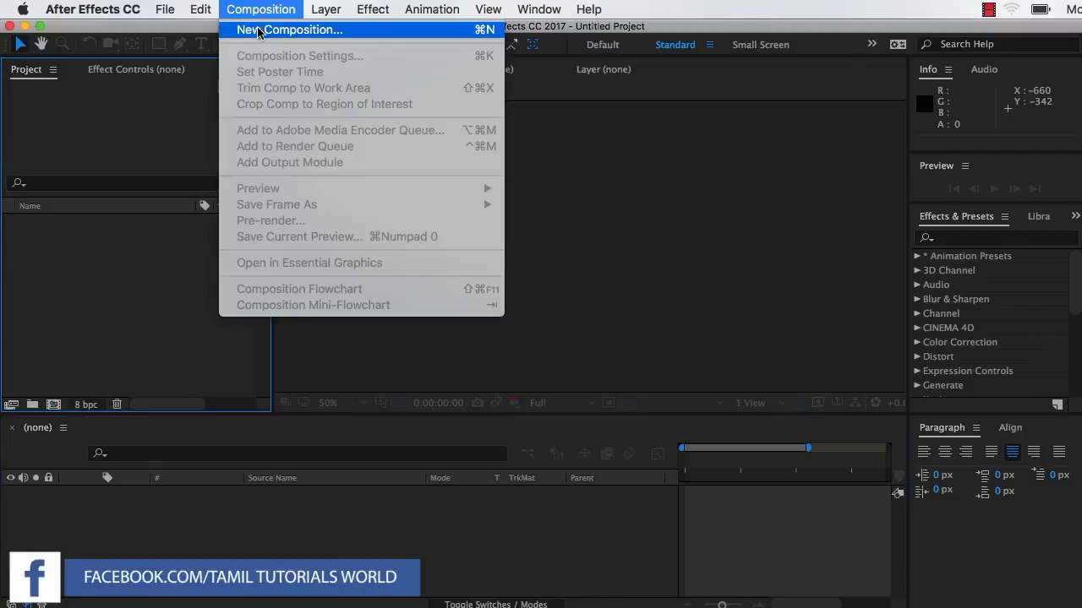
{"action": "left_click", "coordinate": [305, 34]}
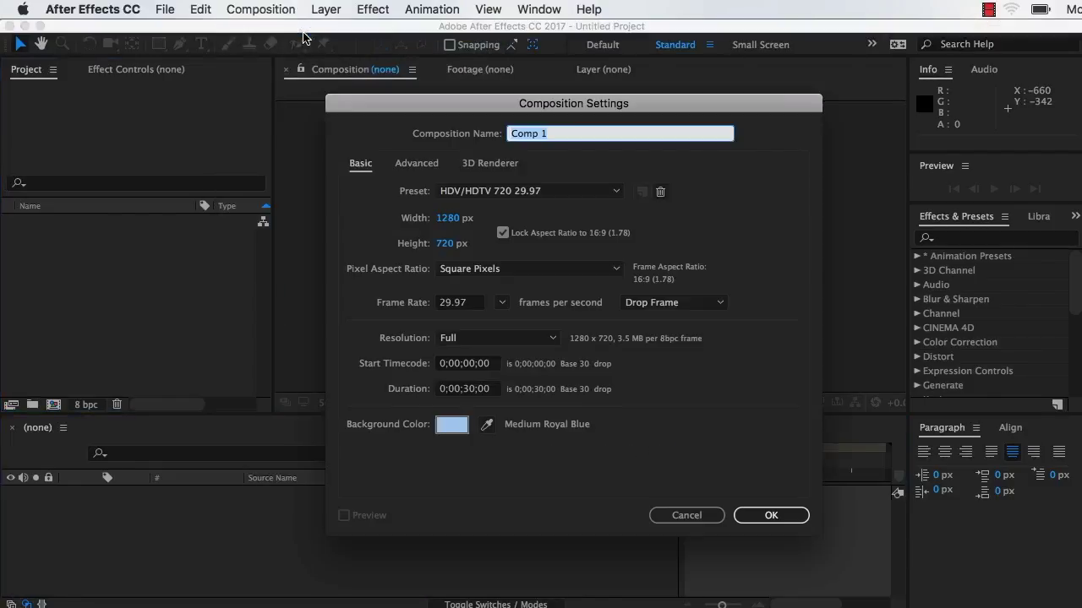
{"action": "left_click_drag", "start_coordinate": [475, 105], "coordinate": [436, 74]}
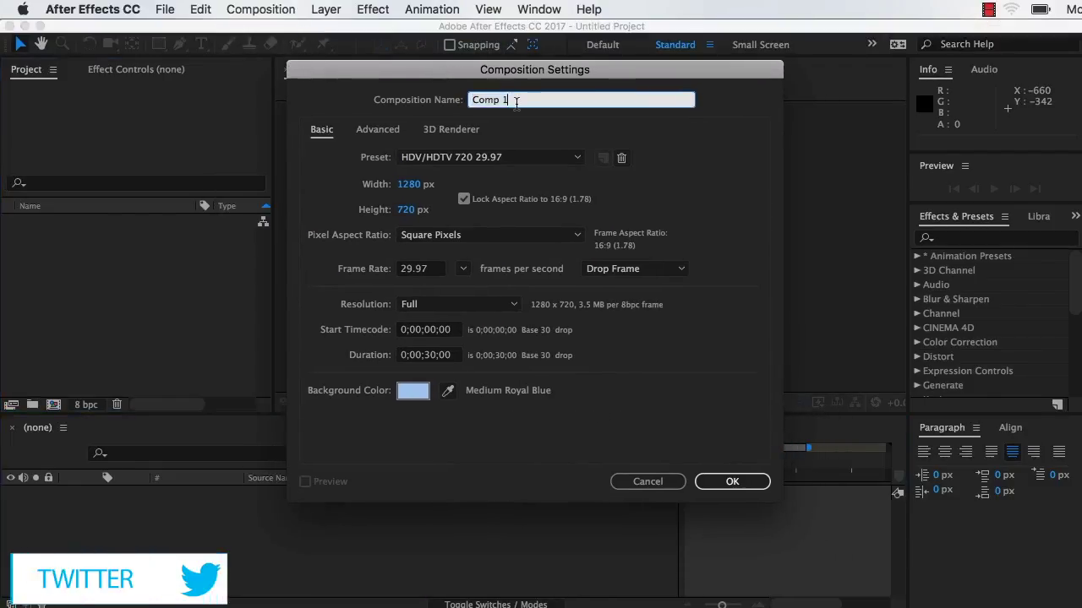
{"action": "type", "text": "Tamil Tutori"}
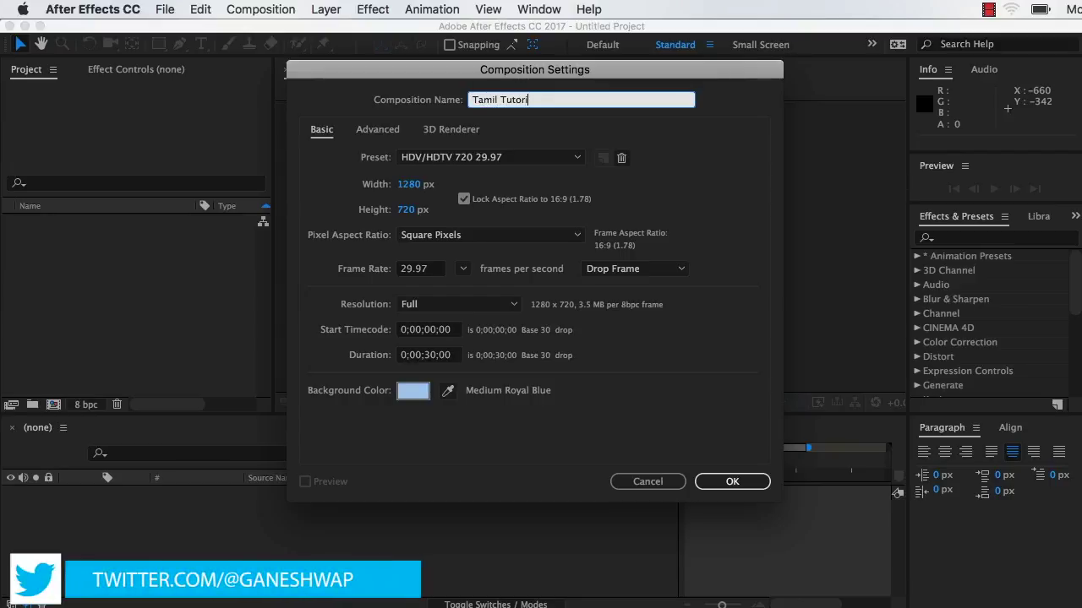
{"action": "type", "text": "als World"}
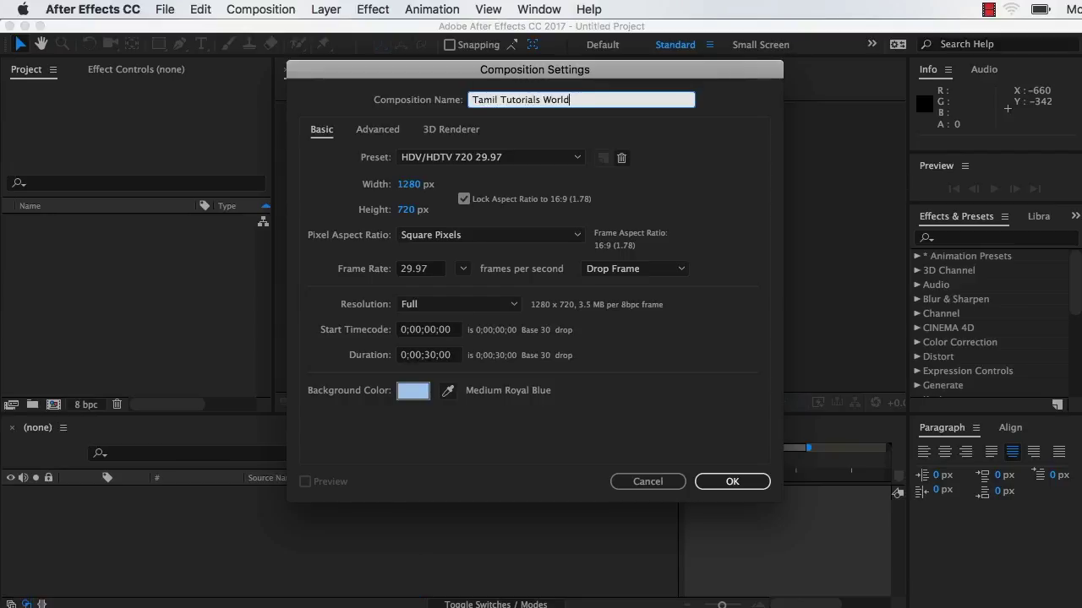
{"action": "left_click", "coordinate": [451, 158]}
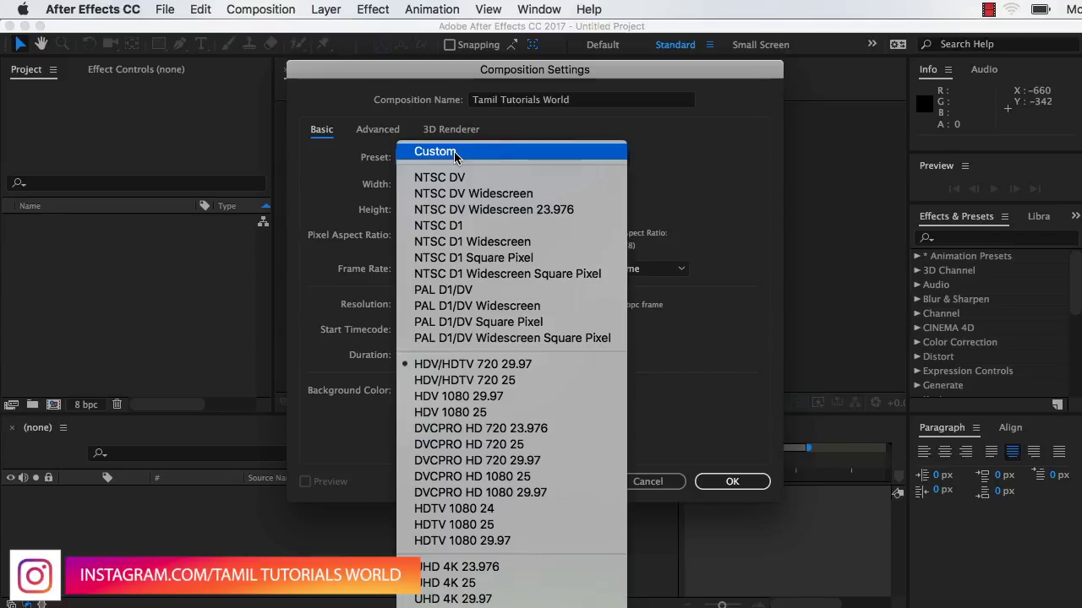
{"action": "left_click", "coordinate": [378, 157]}
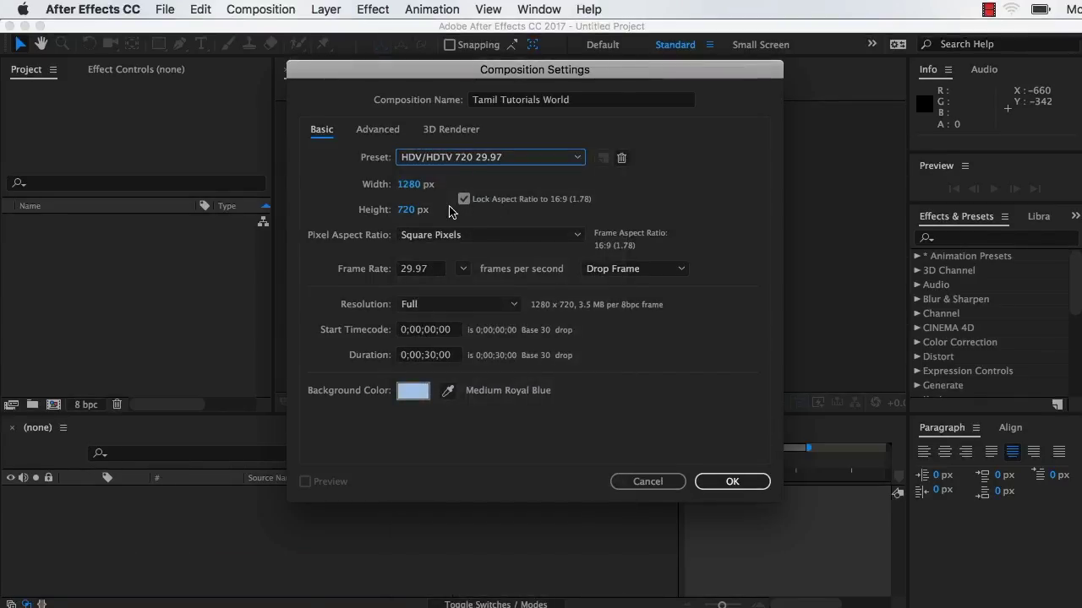
{"action": "left_click", "coordinate": [413, 391]}
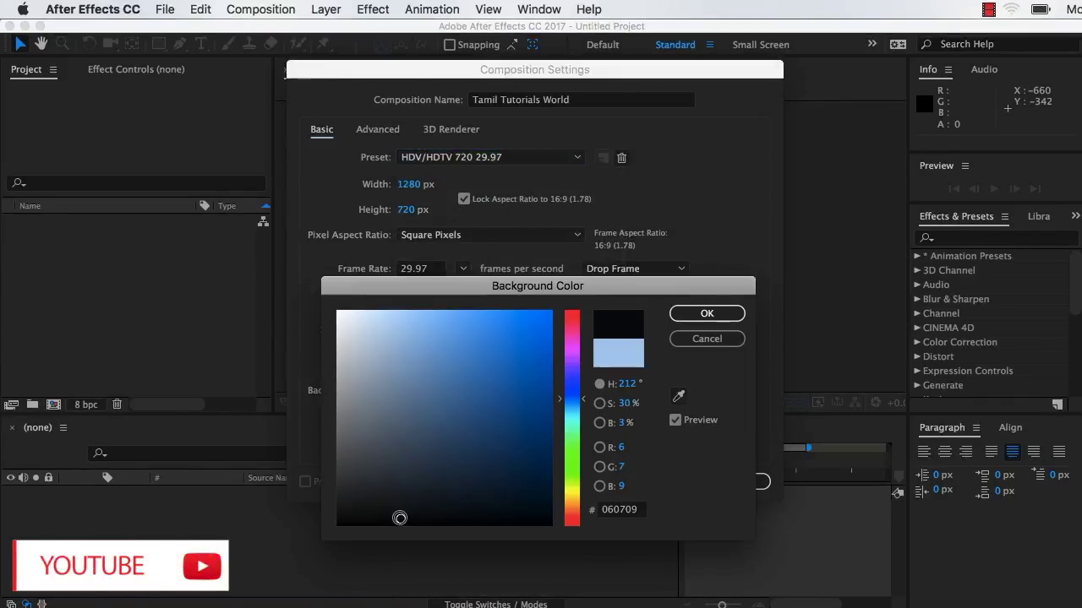
{"action": "mouse_move", "coordinate": [400, 518]}
{"action": "left_mouse_down"}
{"action": "mouse_move", "coordinate": [360, 516]}
{"action": "mouse_move", "coordinate": [376, 515]}
{"action": "left_mouse_up"}
{"action": "left_click", "coordinate": [706, 313]}
Confirm the composition, hide the transparency grid, and type a 0 near the composition centre.
{"action": "left_click", "coordinate": [700, 475]}
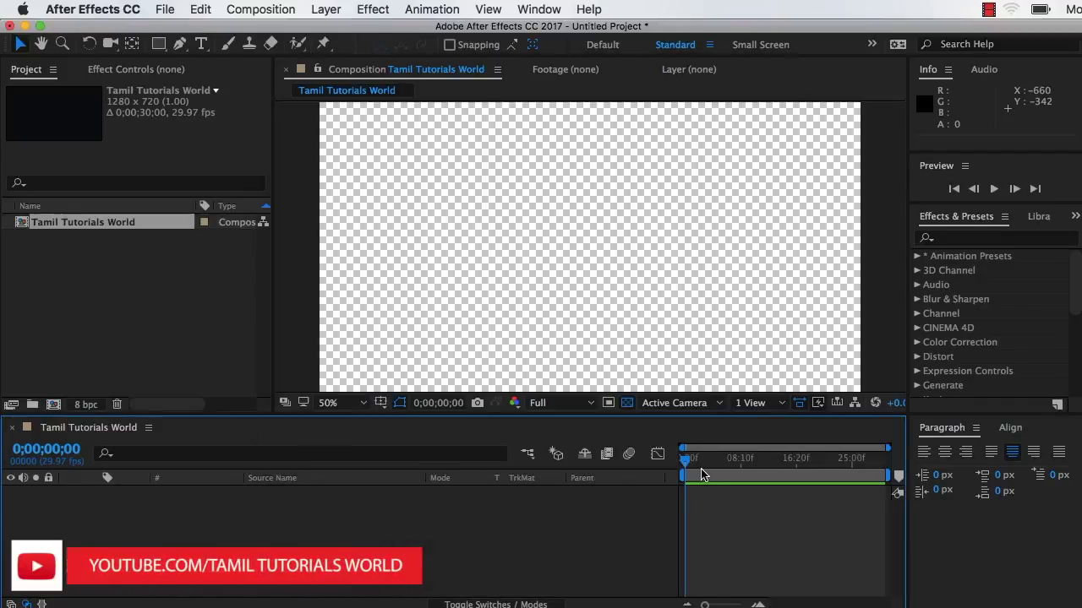
{"action": "left_click", "coordinate": [628, 404]}
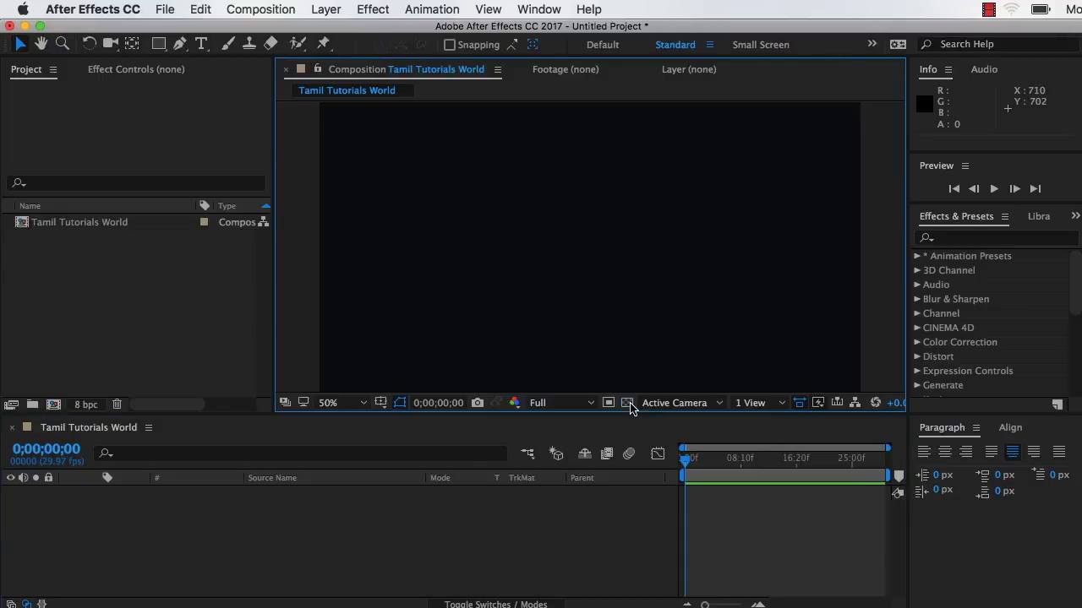
{"action": "left_click", "coordinate": [204, 44]}
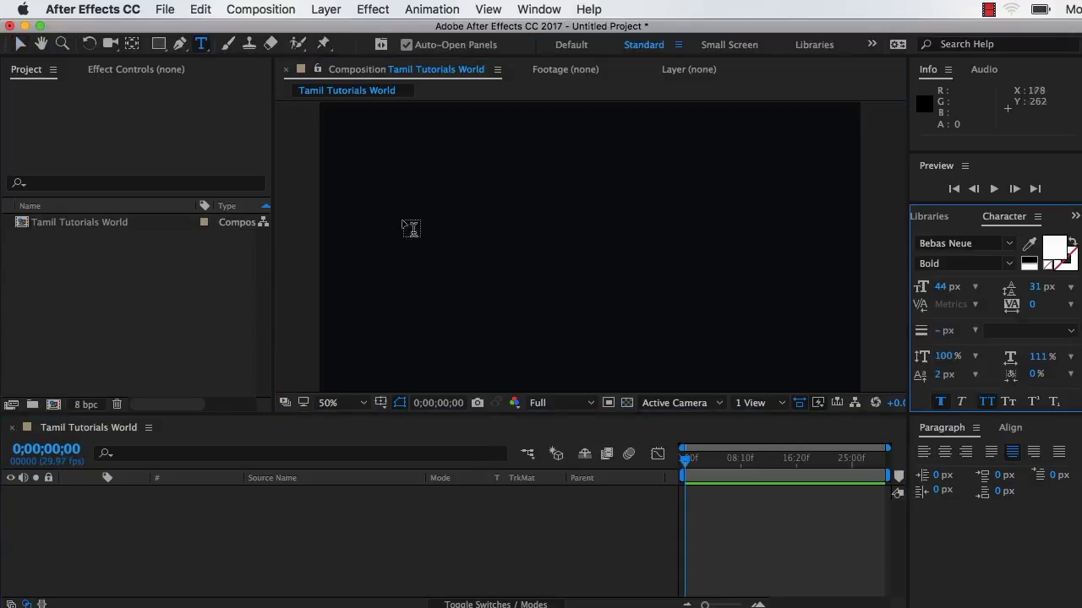
{"action": "left_click", "coordinate": [492, 240]}
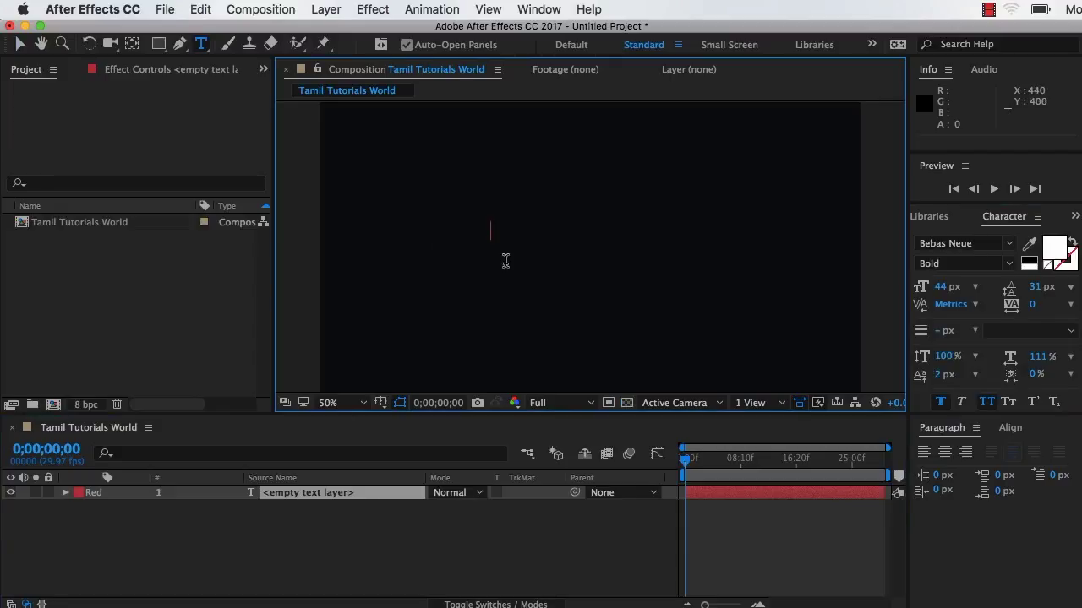
{"action": "type", "text": "0"}
Enlarge the white Bebas Neue Bold 0 to 250 px and deselect the layer.
{"action": "key", "text": "ctrl+a"}
{"action": "key", "text": "ctrl+alt+shift+period"}
{"action": "key", "text": "ctrl+alt+shift+period"}
{"action": "key", "text": "ctrl+alt+shift+period"}
{"action": "key", "text": "ctrl+alt+shift+period"}
{"action": "key", "text": "ctrl+alt+shift+period"}
{"action": "key", "text": "ctrl+alt+shift+period"}
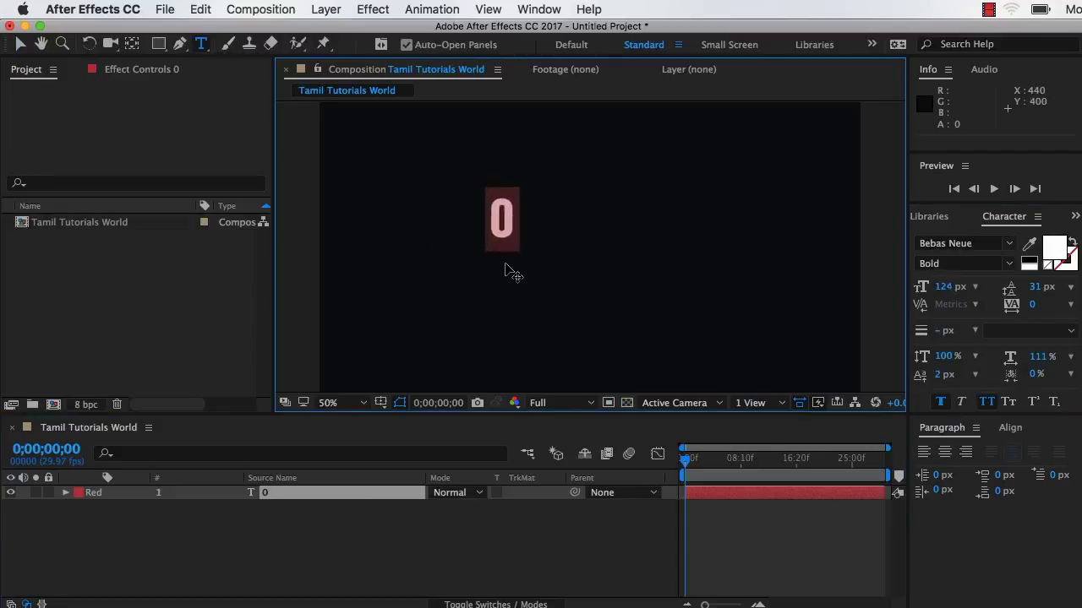
{"action": "key", "text": "ctrl+alt+shift+period"}
{"action": "key", "text": "ctrl+alt+shift+period"}
{"action": "key", "text": "ctrl+alt+shift+period"}
{"action": "key", "text": "ctrl+alt+shift+period"}
{"action": "key", "text": "ctrl+alt+shift+period"}
{"action": "key", "text": "ctrl+alt+shift+period"}
{"action": "key", "text": "Escape"}
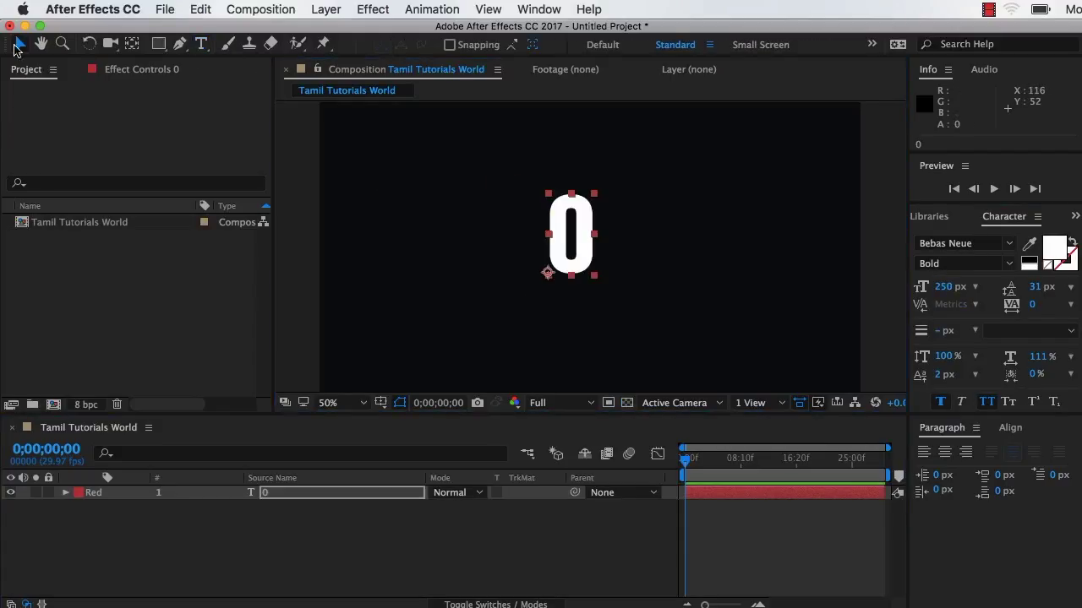
{"action": "left_click", "coordinate": [413, 295]}
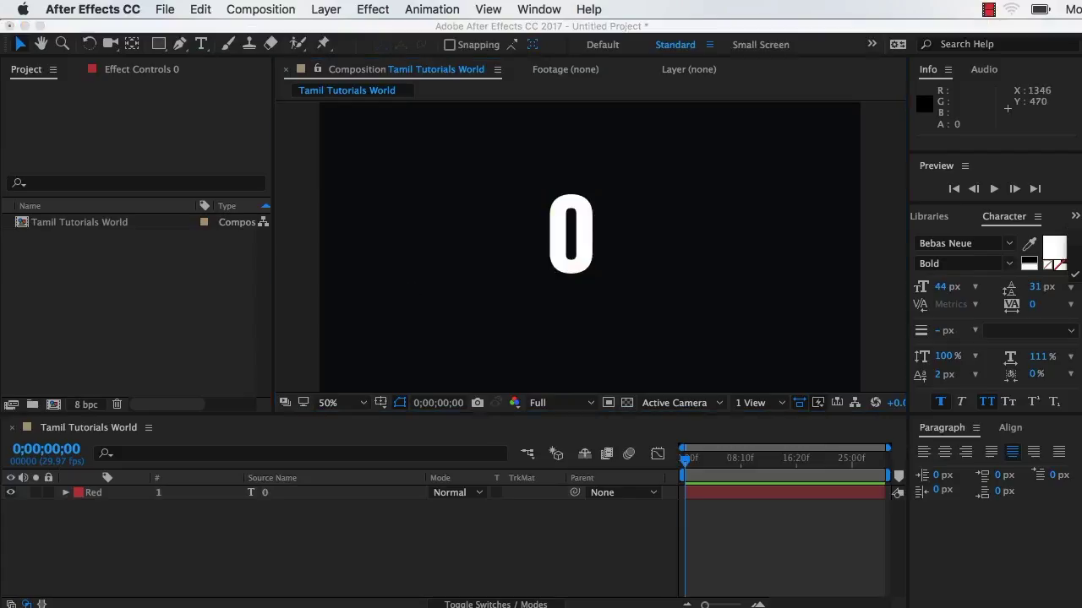
{"action": "key", "text": "ctrl+5"}
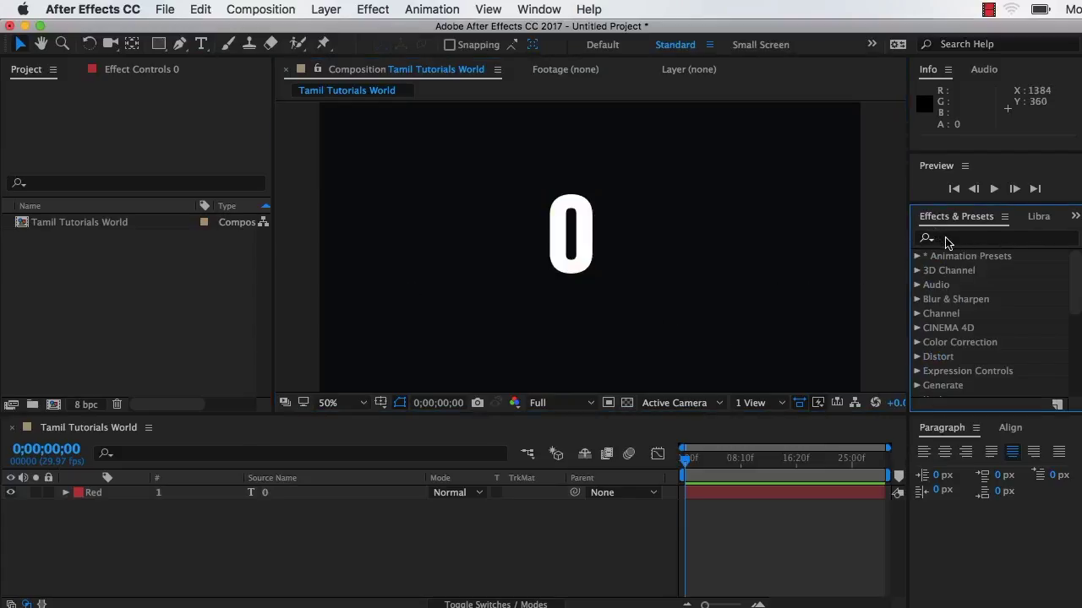
Search Effects & Presets for 'slider' and drag Slider Control onto the 0 text layer.
{"action": "left_click", "coordinate": [950, 239]}
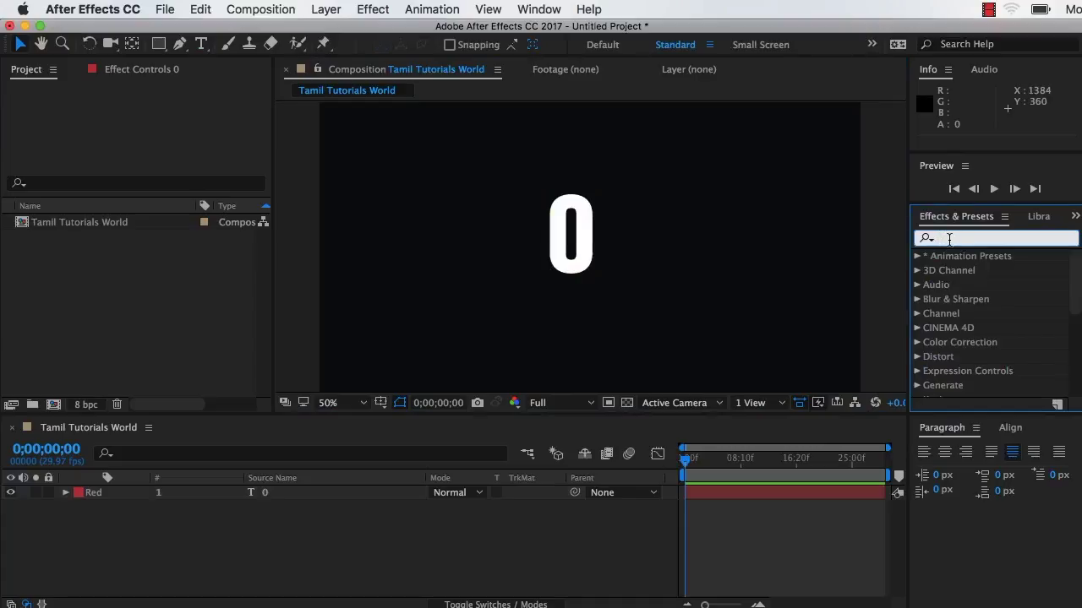
{"action": "type", "text": "slider"}
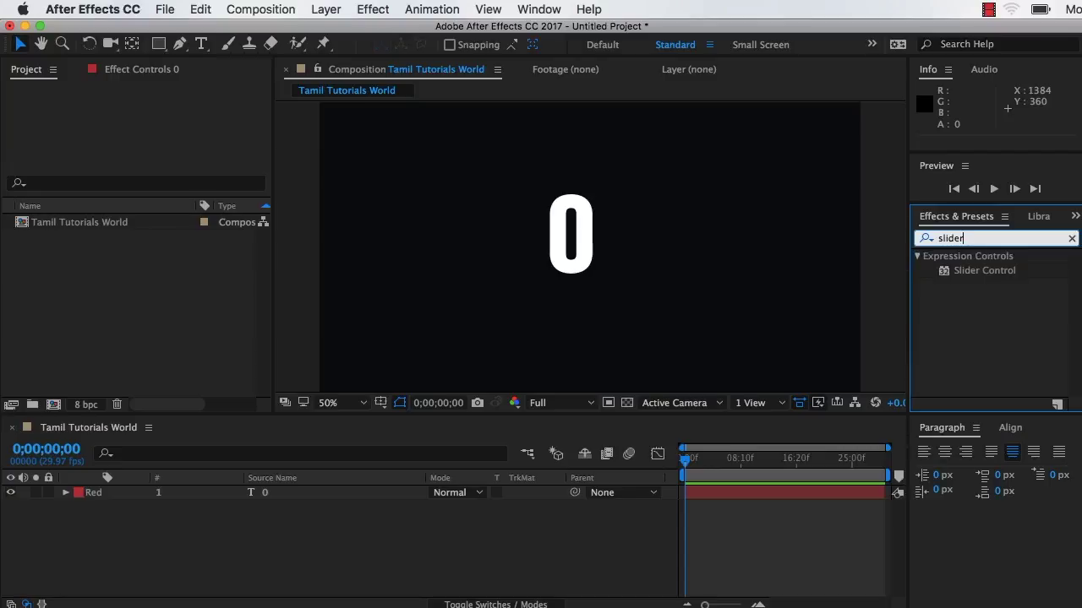
{"action": "left_click", "coordinate": [976, 273]}
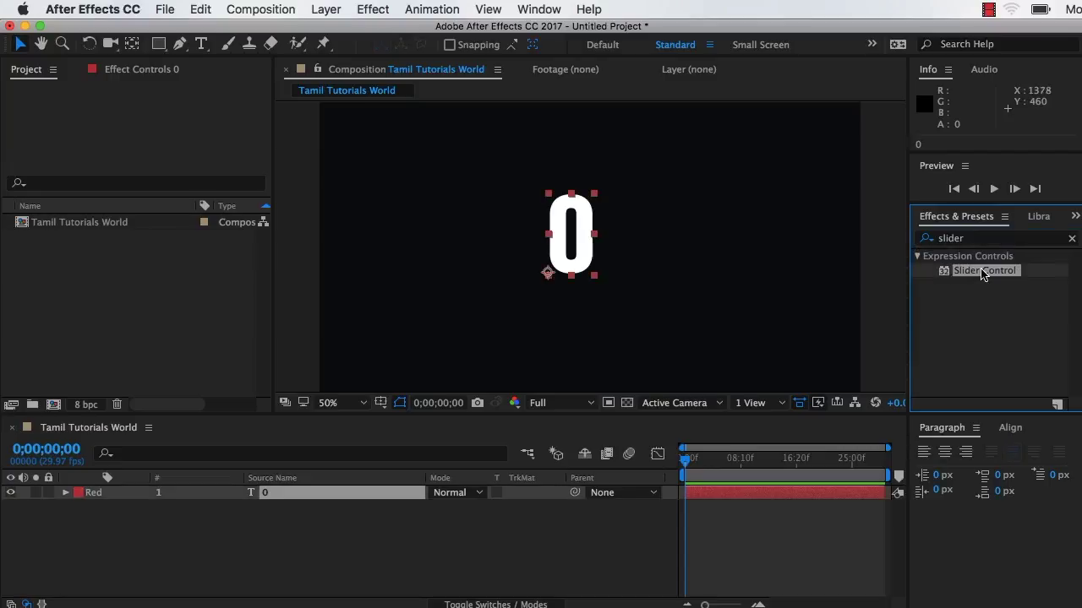
{"action": "left_click_drag", "start_coordinate": [981, 272], "coordinate": [295, 499]}
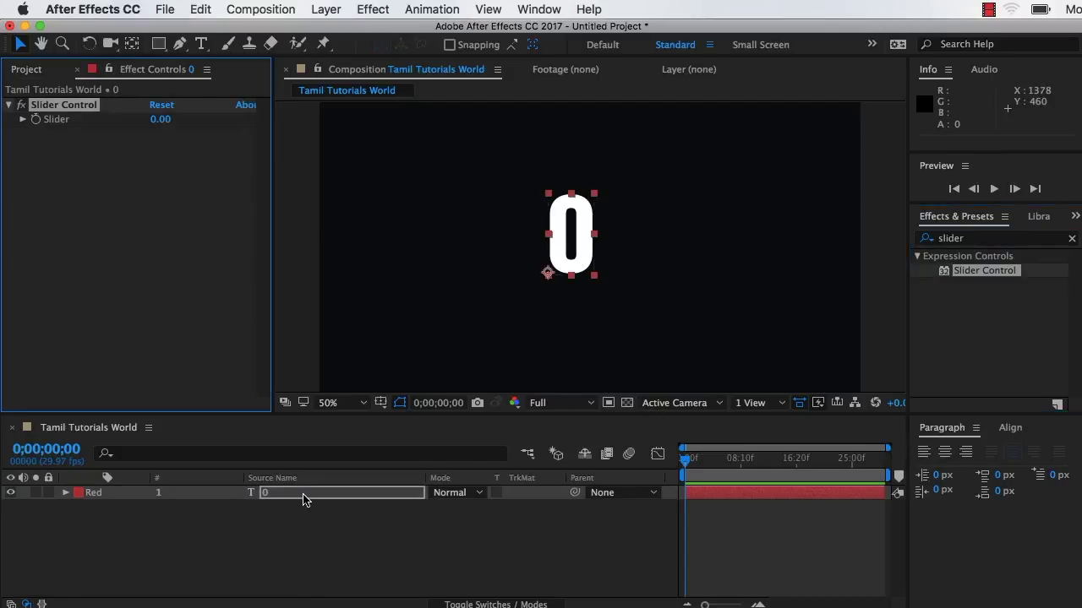
Twirl open the 0 layer's Text group and Alt-click the Source Text stopwatch to add an expression.
{"action": "left_click", "coordinate": [302, 498]}
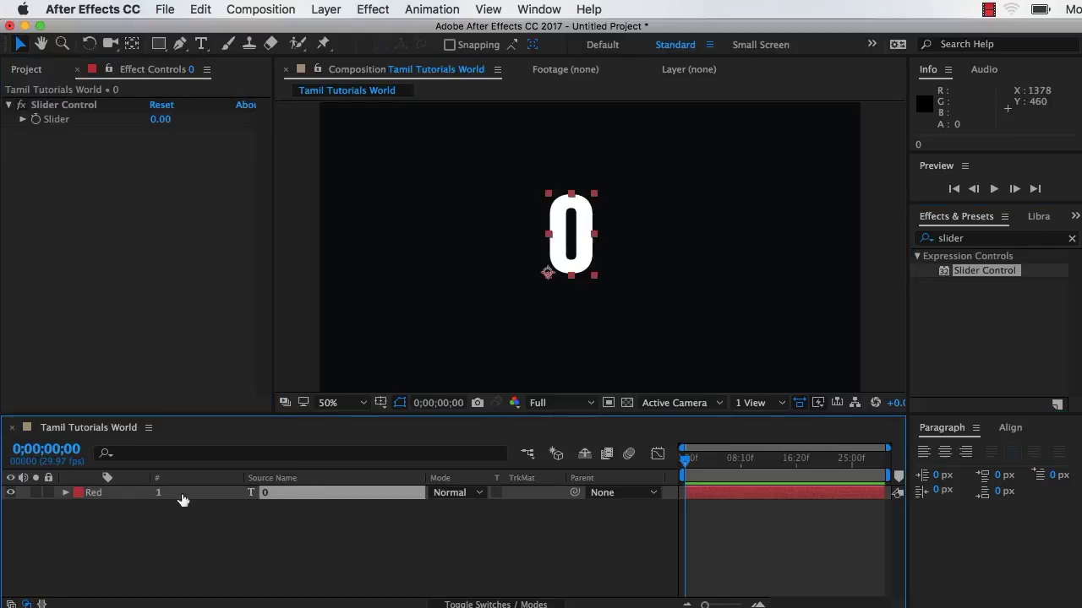
{"action": "left_click", "coordinate": [67, 494]}
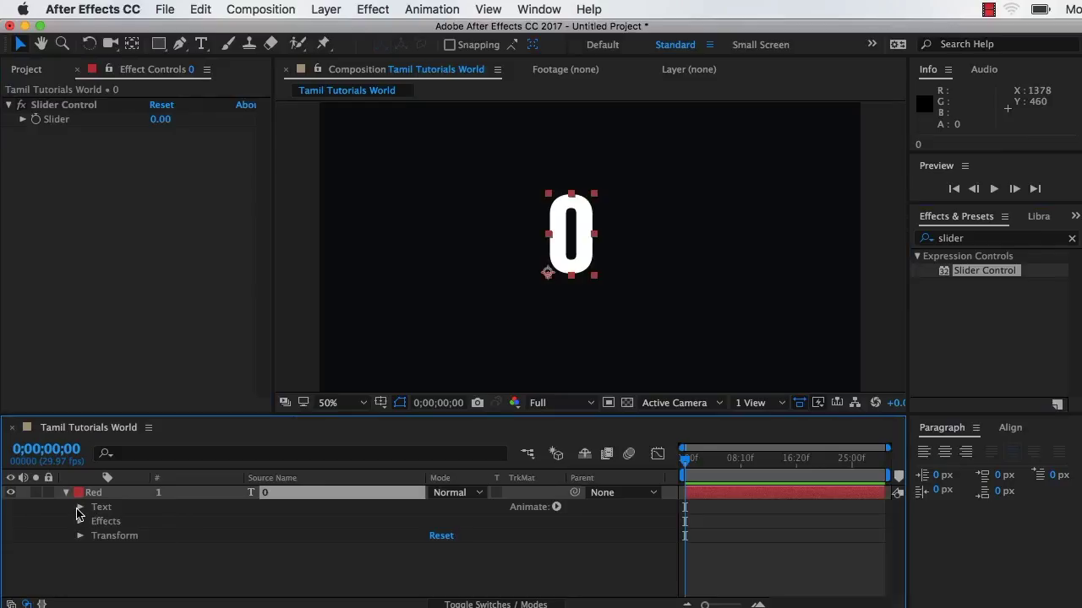
{"action": "left_click", "coordinate": [80, 507]}
{"action": "left_click", "coordinate": [142, 525]}
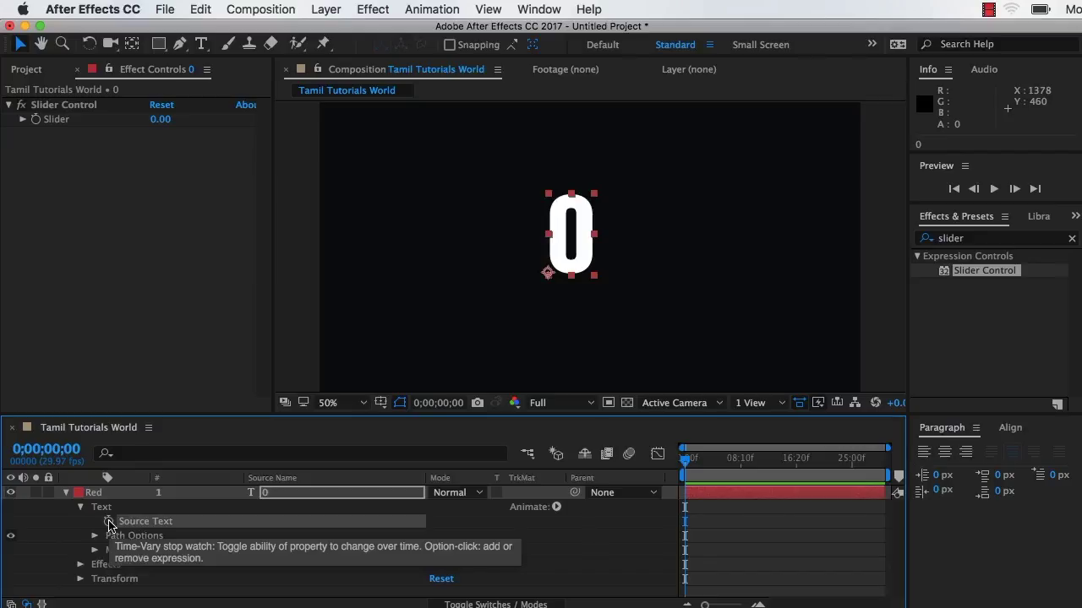
{"action": "left_click", "coordinate": [108, 524], "text": "alt"}
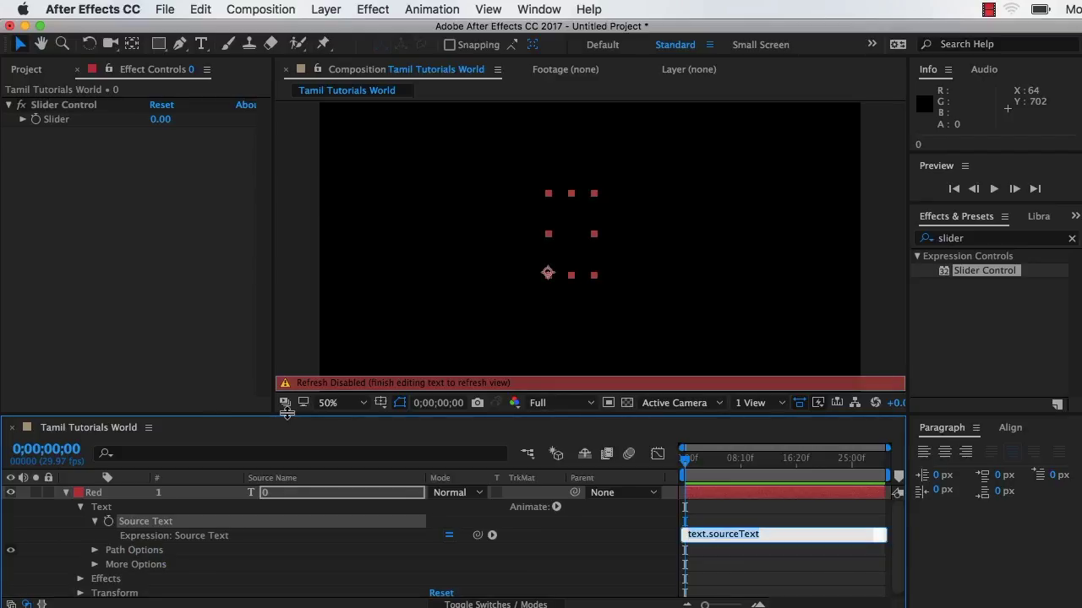
Commit the text.sourceText expression and twirl open Effects > Slider Control to show Slider at 0.00.
{"action": "left_click", "coordinate": [80, 579]}
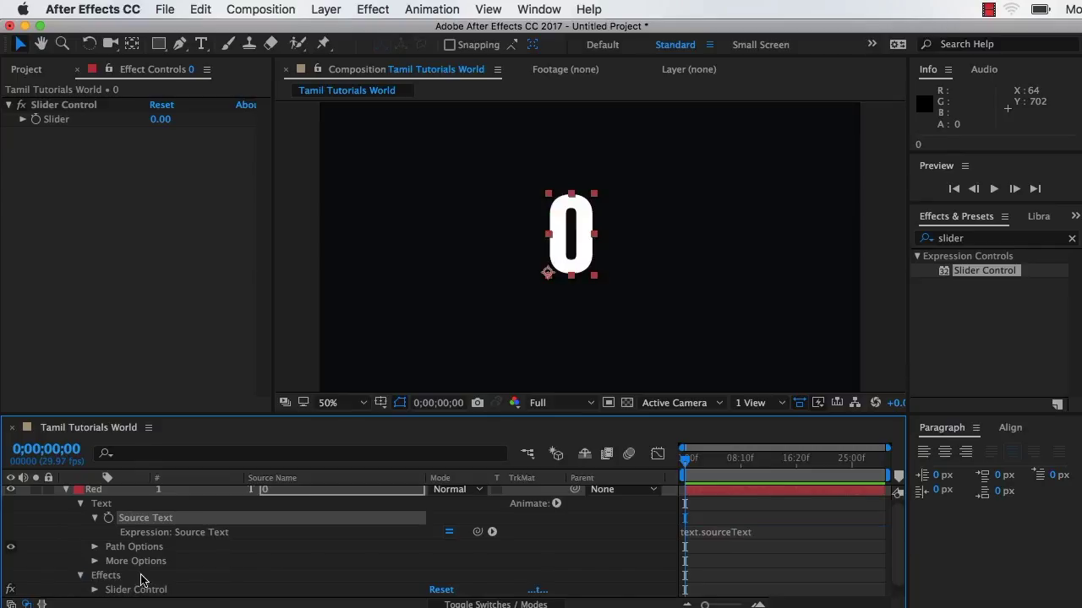
{"action": "scroll", "coordinate": [153, 579], "scroll_direction": "down", "scroll_amount": 1}
{"action": "scroll", "coordinate": [153, 577], "scroll_direction": "up", "scroll_amount": 1}
{"action": "scroll", "coordinate": [153, 577], "scroll_direction": "down", "scroll_amount": 1}
{"action": "left_click", "coordinate": [95, 575]}
{"action": "scroll", "coordinate": [97, 579], "scroll_direction": "down", "scroll_amount": 1}
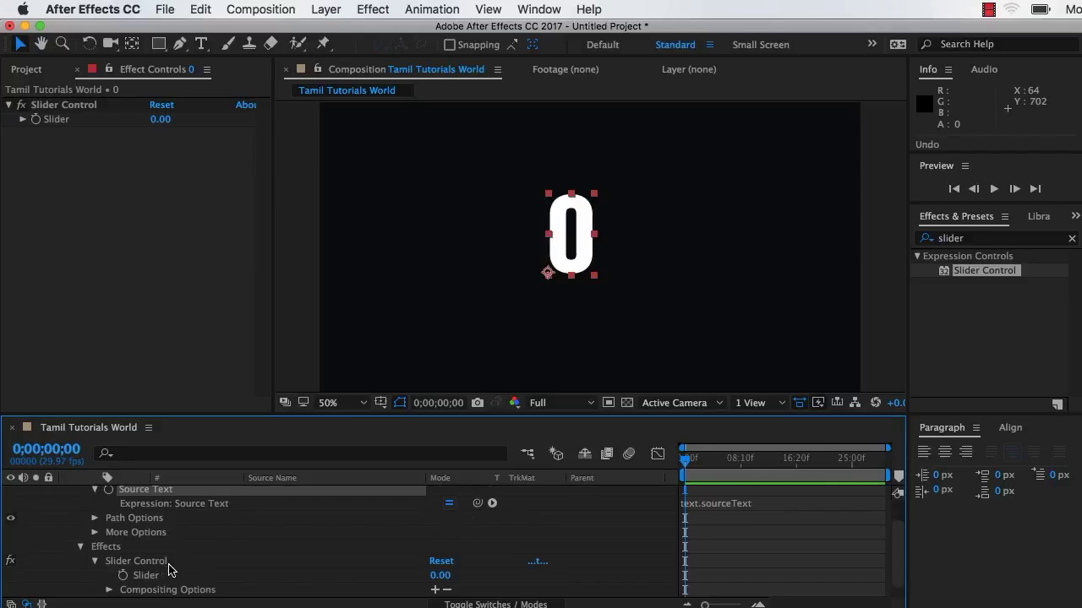
{"action": "scroll", "coordinate": [168, 571], "scroll_direction": "up", "scroll_amount": 1}
{"action": "scroll", "coordinate": [171, 570], "scroll_direction": "down", "scroll_amount": 1}
{"action": "scroll", "coordinate": [168, 570], "scroll_direction": "up", "scroll_amount": 1}
{"action": "scroll", "coordinate": [169, 570], "scroll_direction": "down", "scroll_amount": 1}
{"action": "scroll", "coordinate": [169, 571], "scroll_direction": "up", "scroll_amount": 1}
{"action": "scroll", "coordinate": [169, 571], "scroll_direction": "down", "scroll_amount": 1}
{"action": "scroll", "coordinate": [168, 571], "scroll_direction": "up", "scroll_amount": 1}
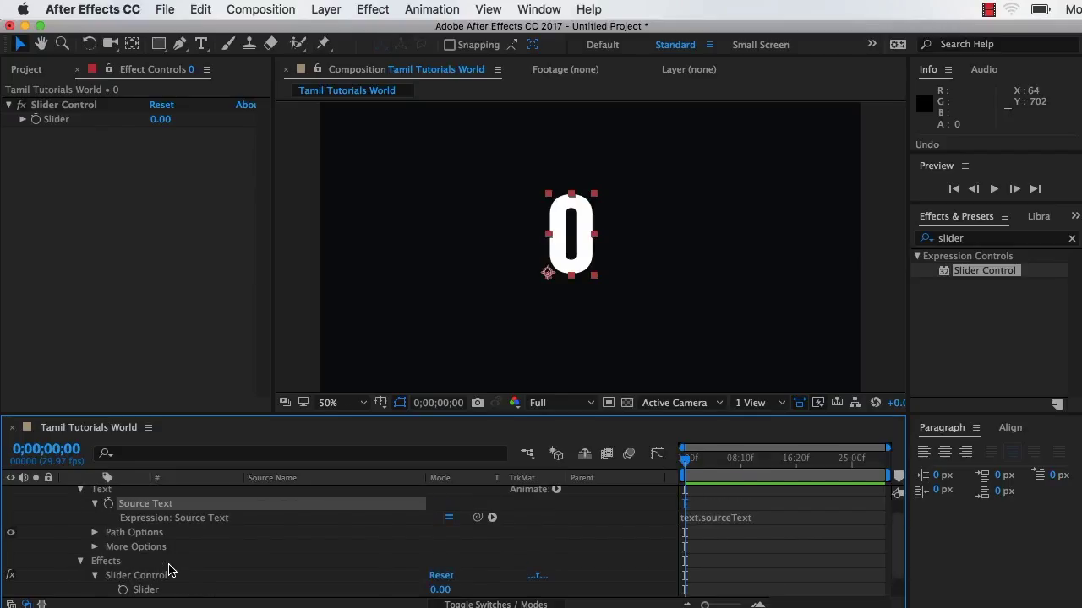
{"action": "scroll", "coordinate": [169, 570], "scroll_direction": "down", "scroll_amount": 1}
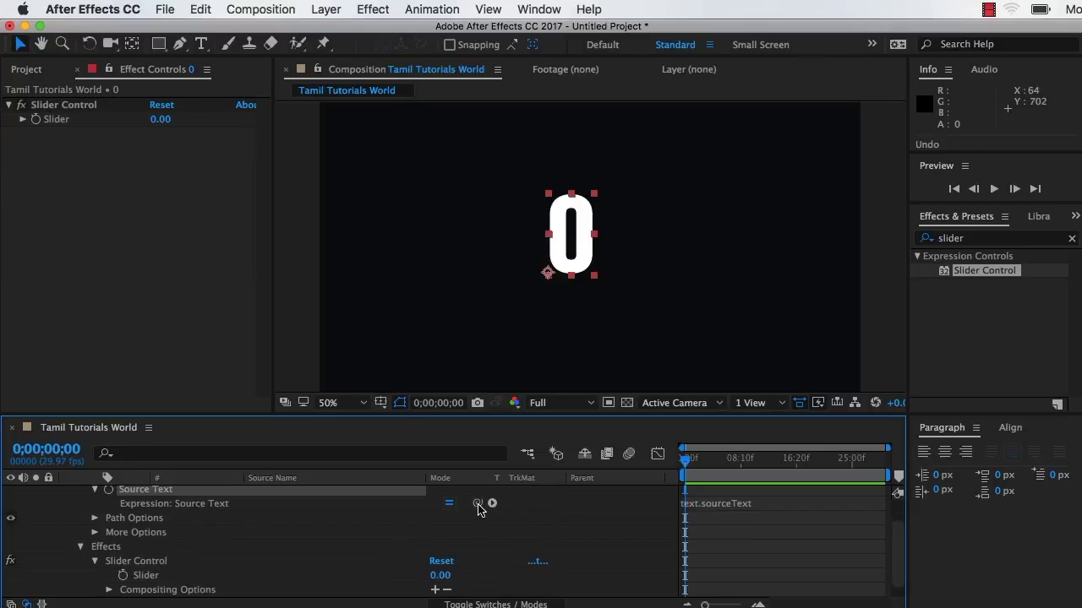
Pick-whip the Source Text expression to the Slider property, then scrub the slider to test the counter.
{"action": "left_click_drag", "start_coordinate": [477, 503], "coordinate": [154, 578]}
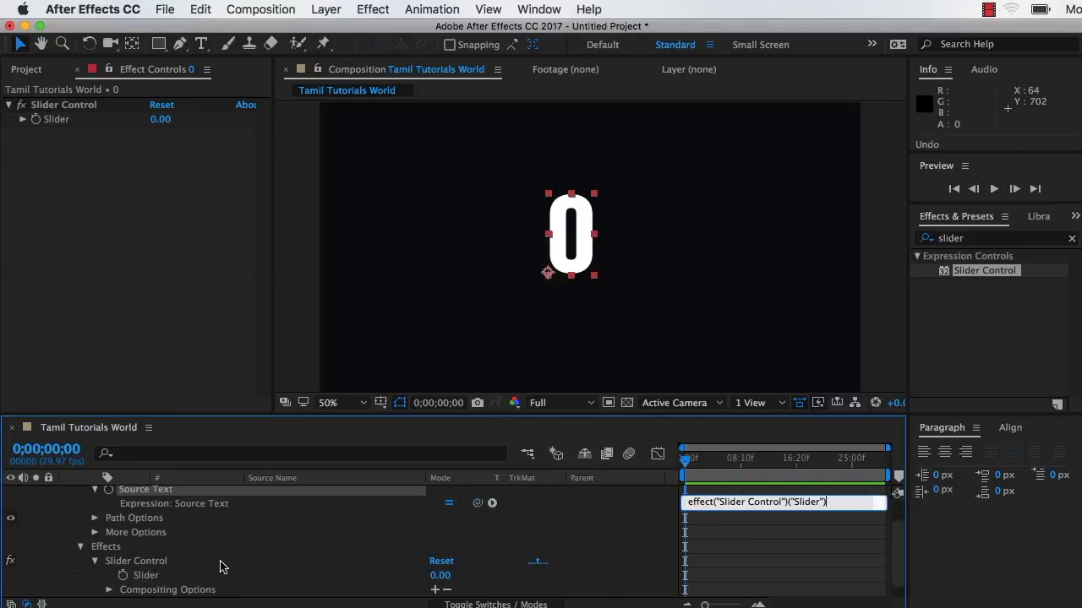
{"action": "left_click_drag", "start_coordinate": [437, 576], "coordinate": [465, 576]}
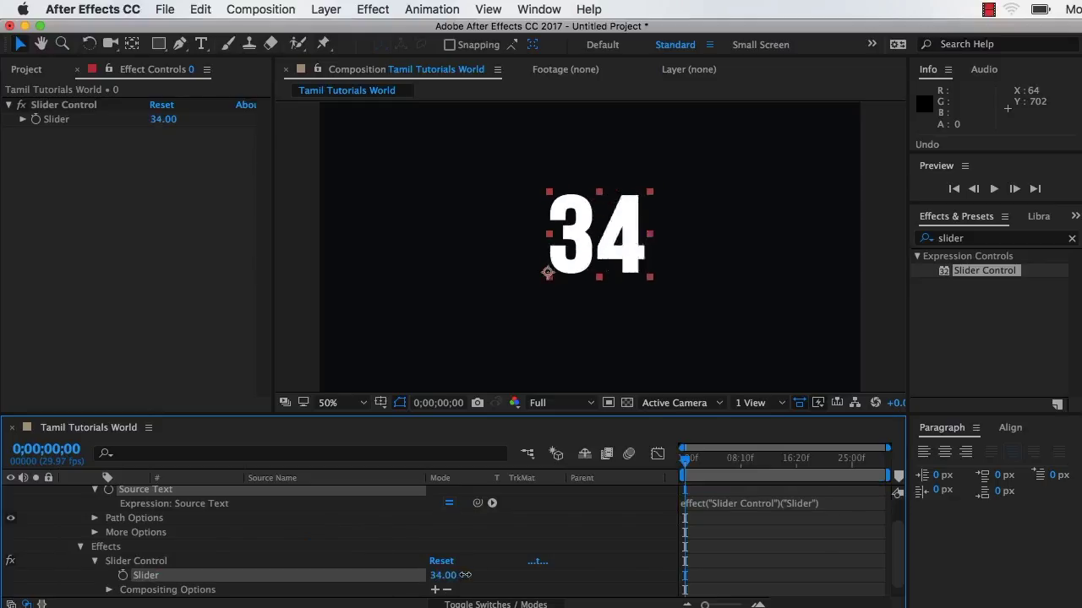
{"action": "mouse_move", "coordinate": [465, 575]}
{"action": "left_mouse_down"}
{"action": "mouse_move", "coordinate": [397, 576]}
{"action": "mouse_move", "coordinate": [421, 583]}
{"action": "left_mouse_up"}
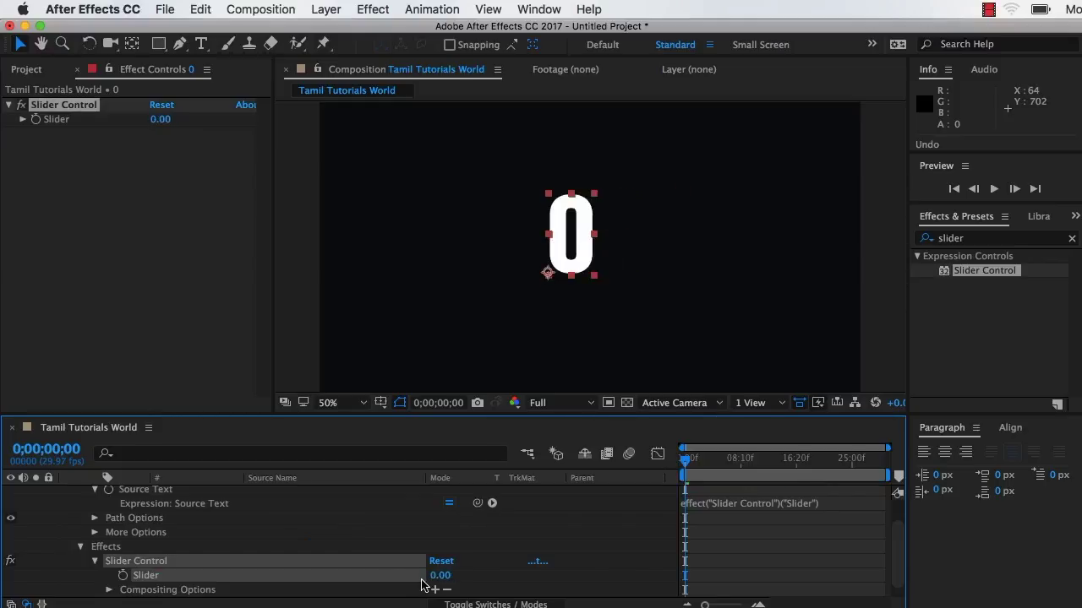
Change the expression to Math.round(effect("Slider Control")("Slider")) and commit it.
{"action": "left_click", "coordinate": [421, 584]}
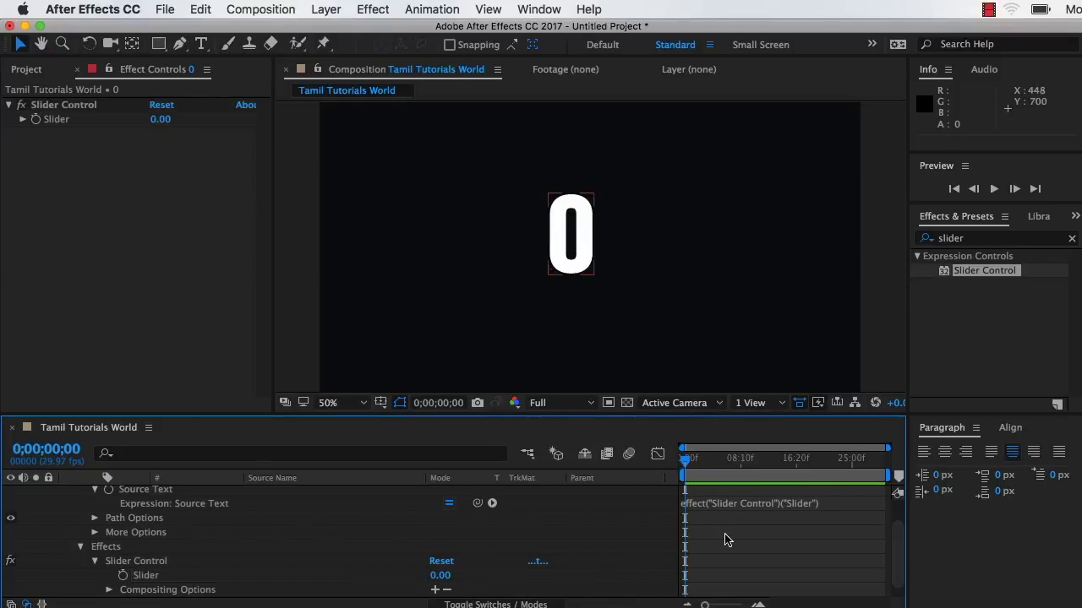
{"action": "left_click", "coordinate": [710, 504]}
{"action": "left_click", "coordinate": [709, 505]}
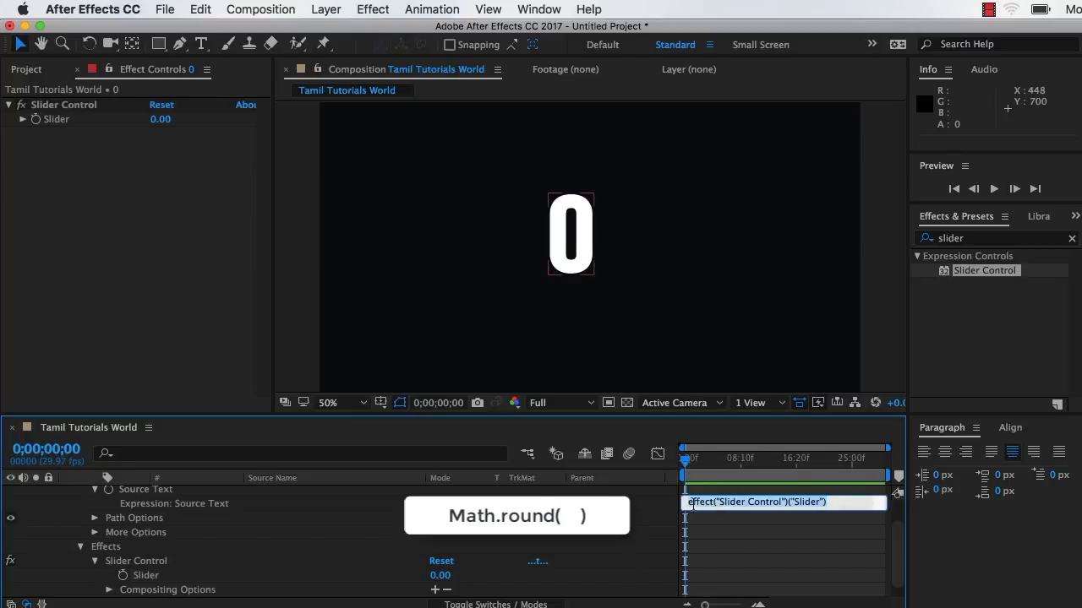
{"action": "left_click", "coordinate": [688, 503]}
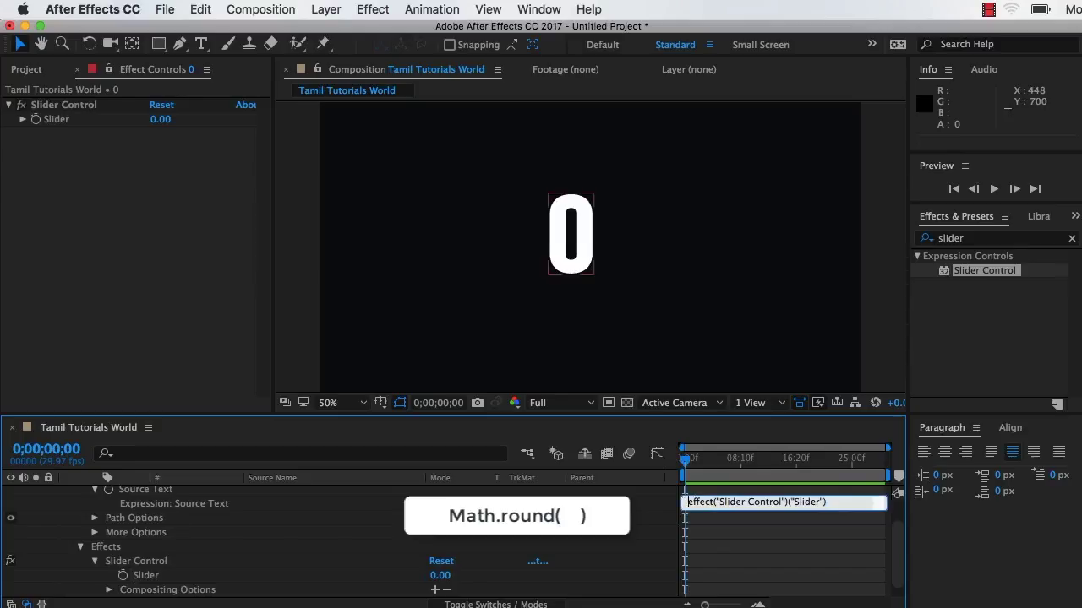
{"action": "type", "text": "Math"}
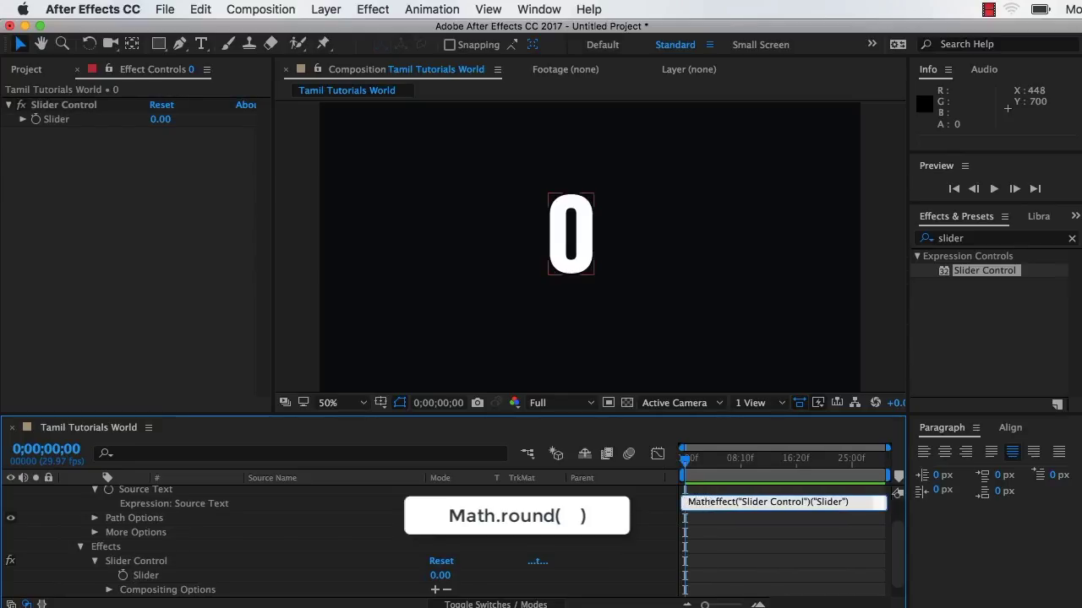
{"action": "type", "text": "."}
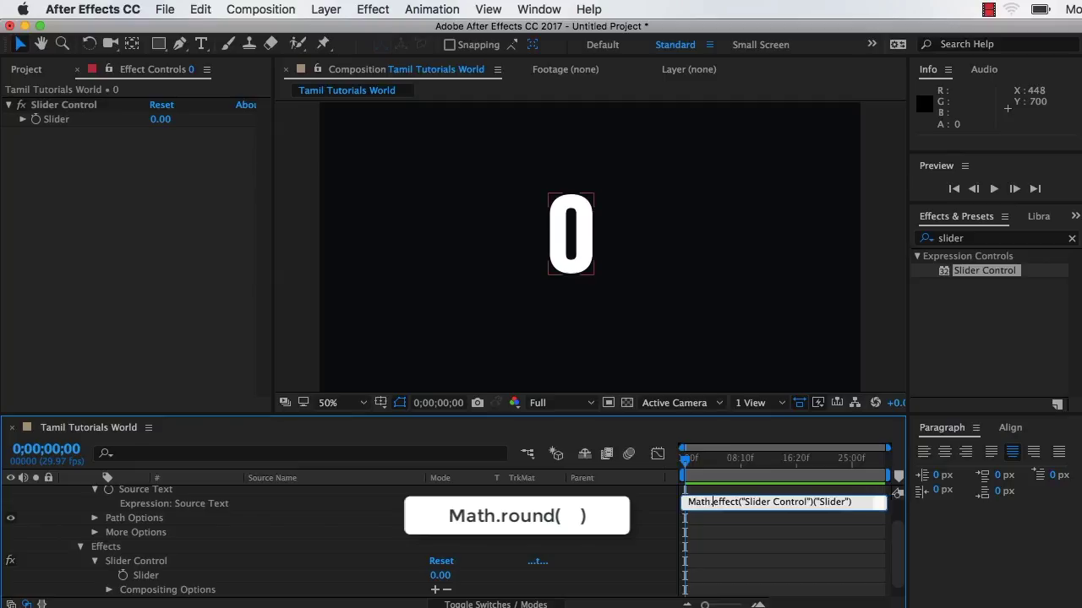
{"action": "type", "text": "round"}
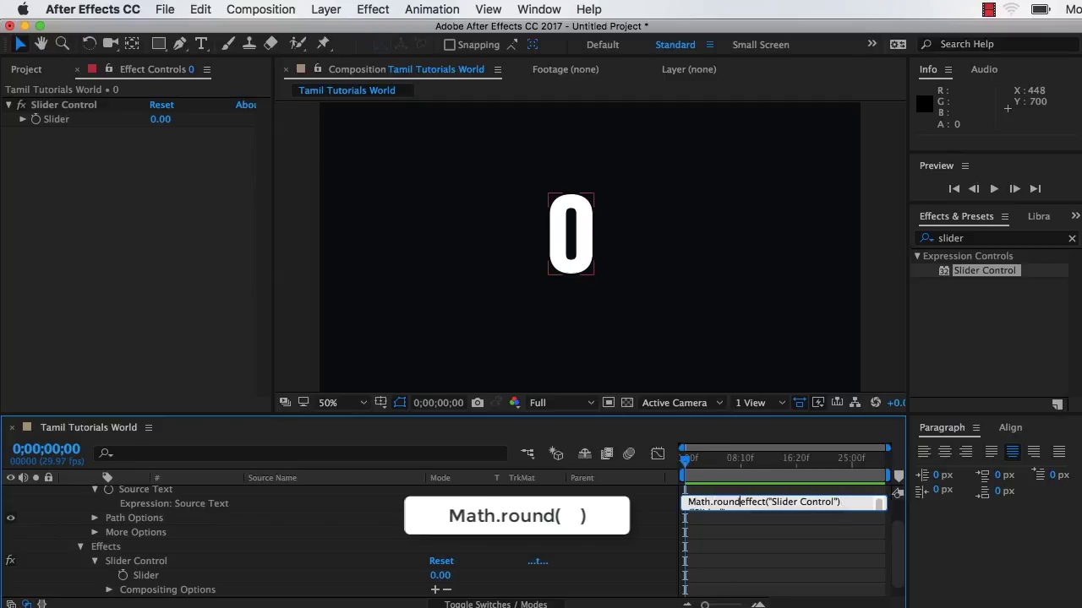
{"action": "type", "text": "("}
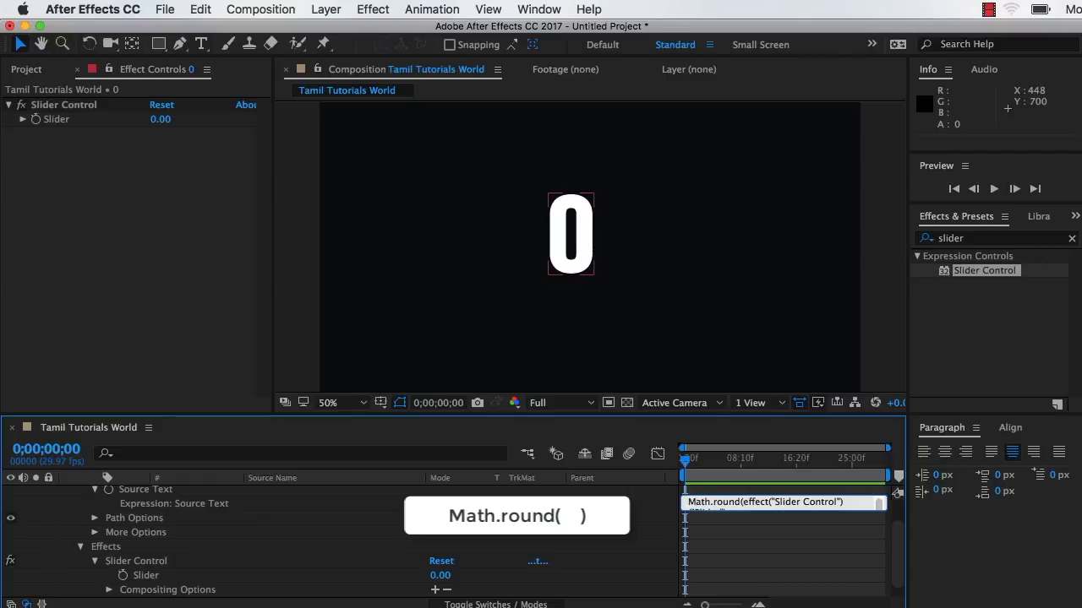
{"action": "left_click", "coordinate": [726, 505]}
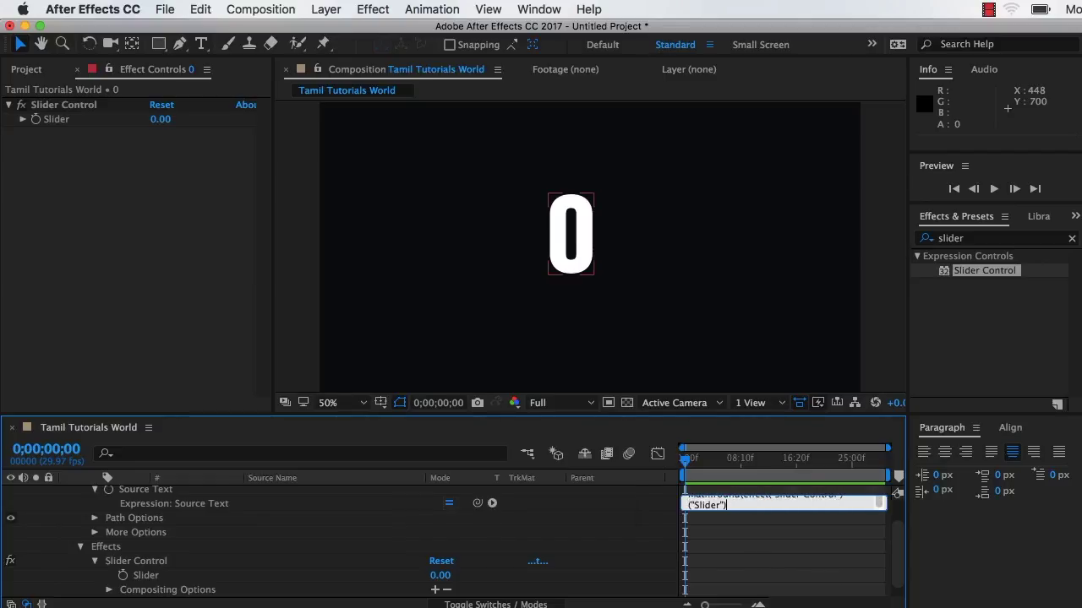
{"action": "type", "text": ")"}
{"action": "left_click", "coordinate": [684, 464]}
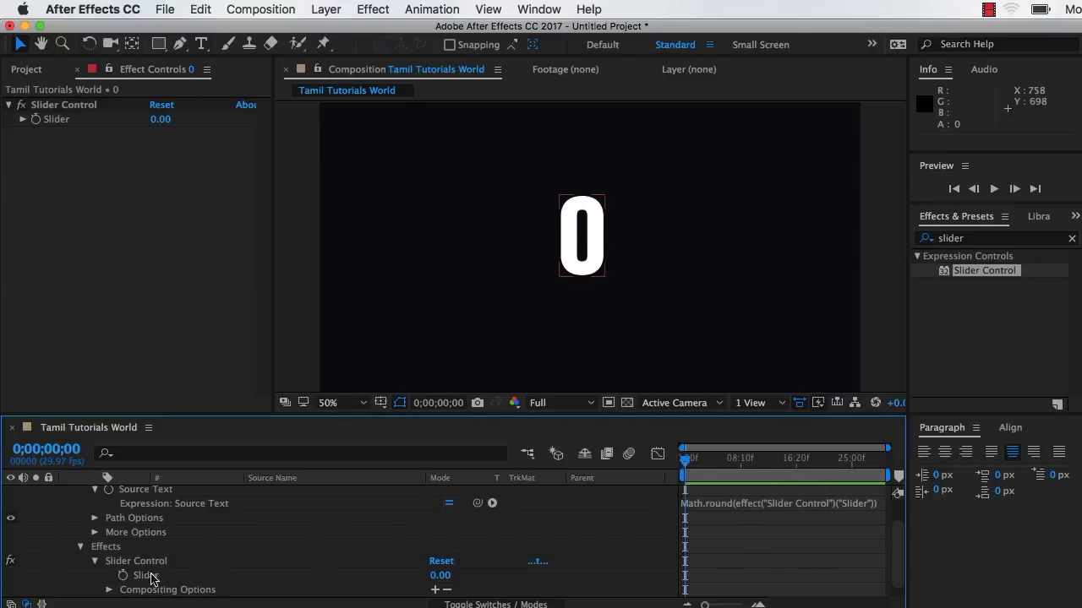
Keyframe the Slider at 0 at the start and 1500 at 10 seconds.
{"action": "left_click", "coordinate": [123, 576]}
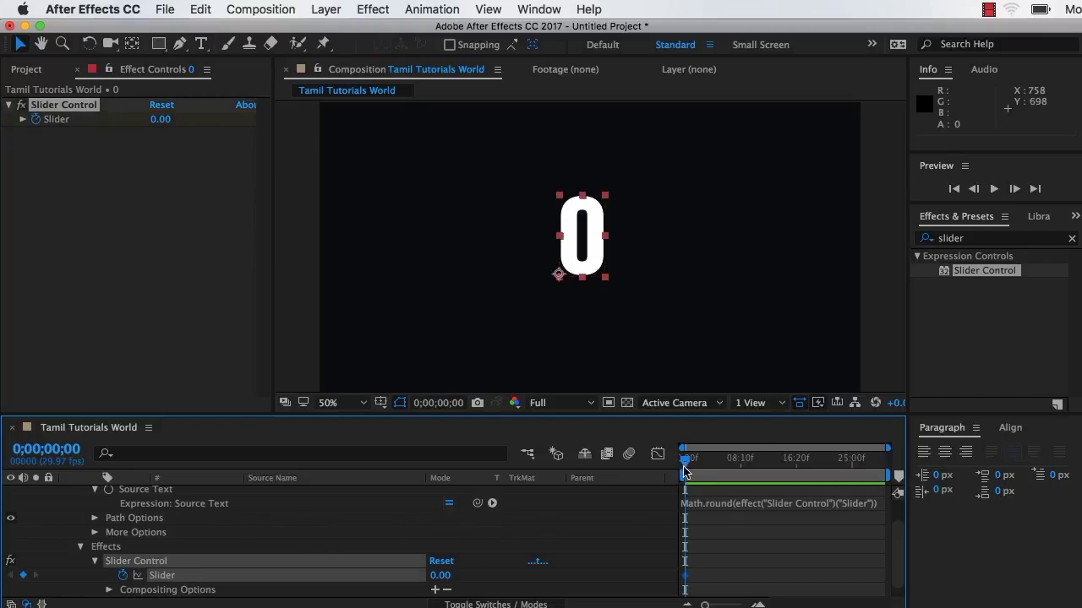
{"action": "mouse_move", "coordinate": [686, 465]}
{"action": "left_mouse_down"}
{"action": "mouse_move", "coordinate": [722, 475]}
{"action": "mouse_move", "coordinate": [751, 460]}
{"action": "left_mouse_up"}
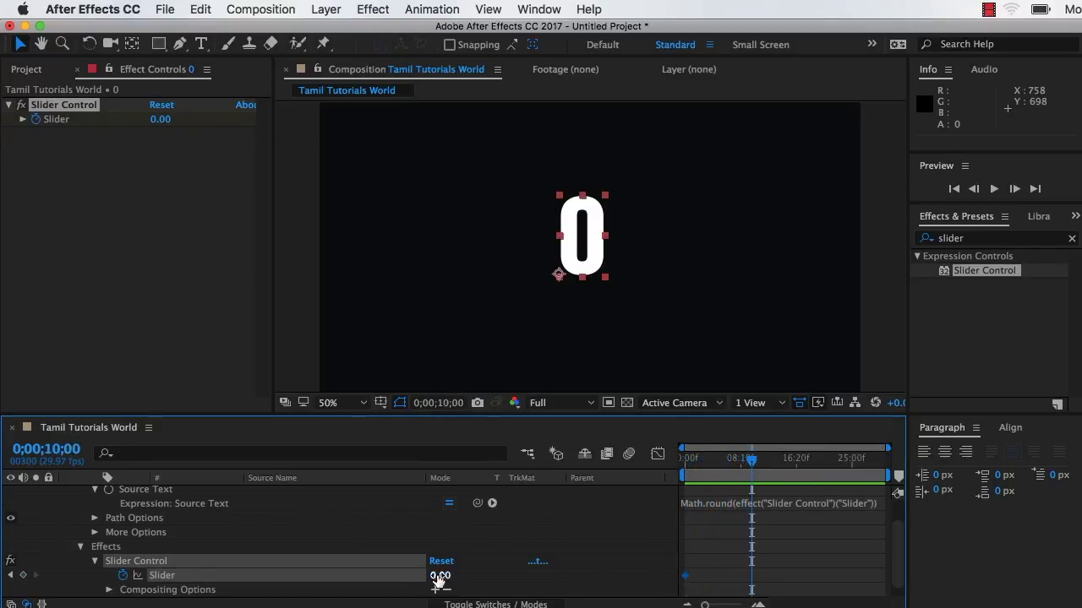
{"action": "left_click", "coordinate": [438, 578]}
{"action": "type", "text": "150"}
{"action": "key", "text": "Return"}
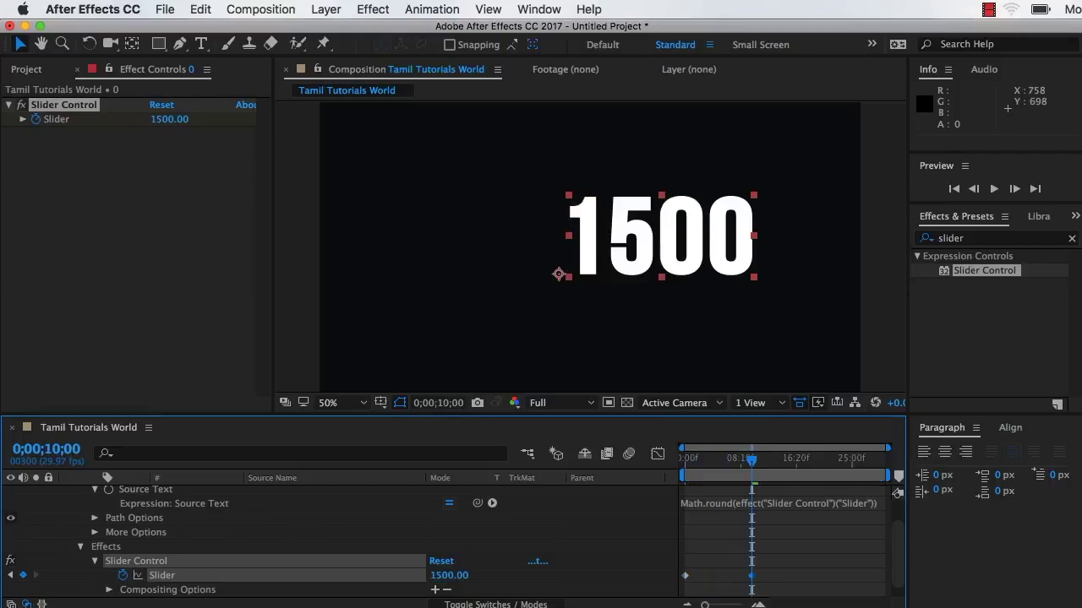
Shift the counter text left and slightly down, then scrub back to check the count.
{"action": "left_click", "coordinate": [652, 252]}
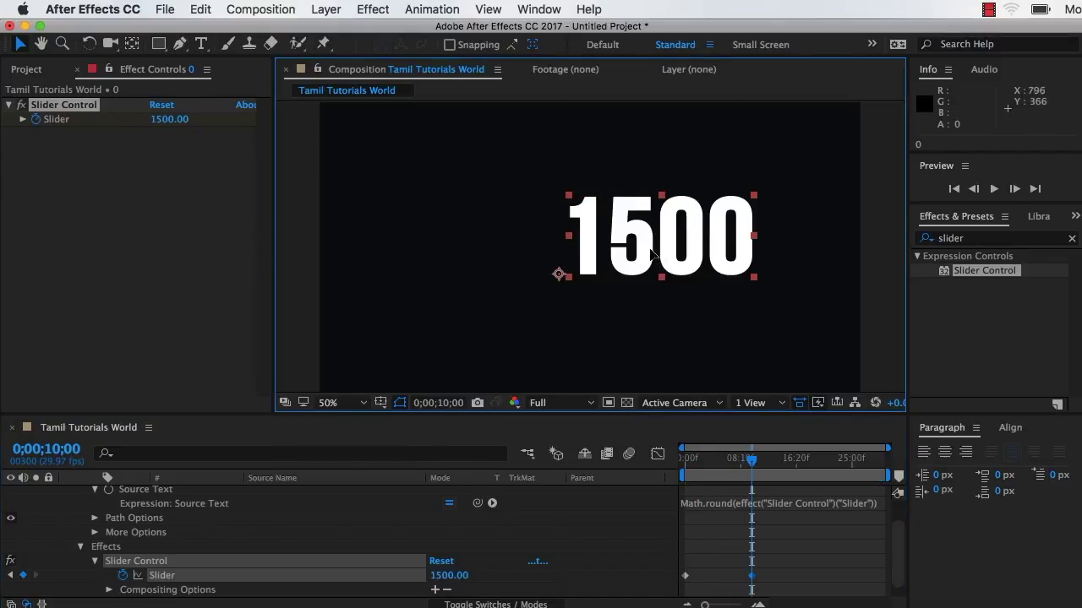
{"action": "left_click_drag", "start_coordinate": [652, 253], "coordinate": [595, 264]}
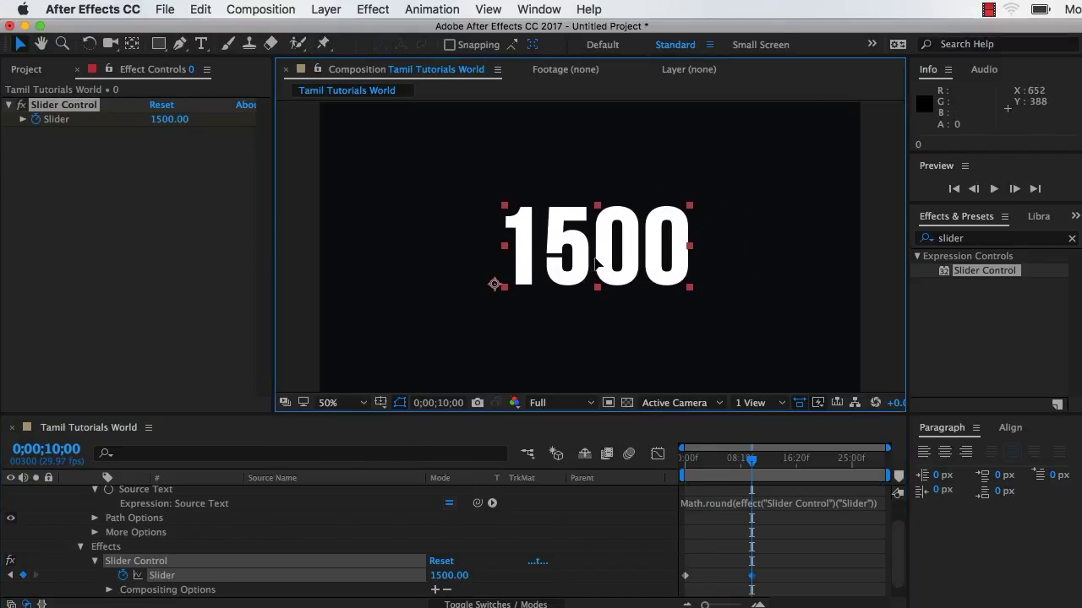
{"action": "left_click_drag", "start_coordinate": [751, 461], "coordinate": [661, 459]}
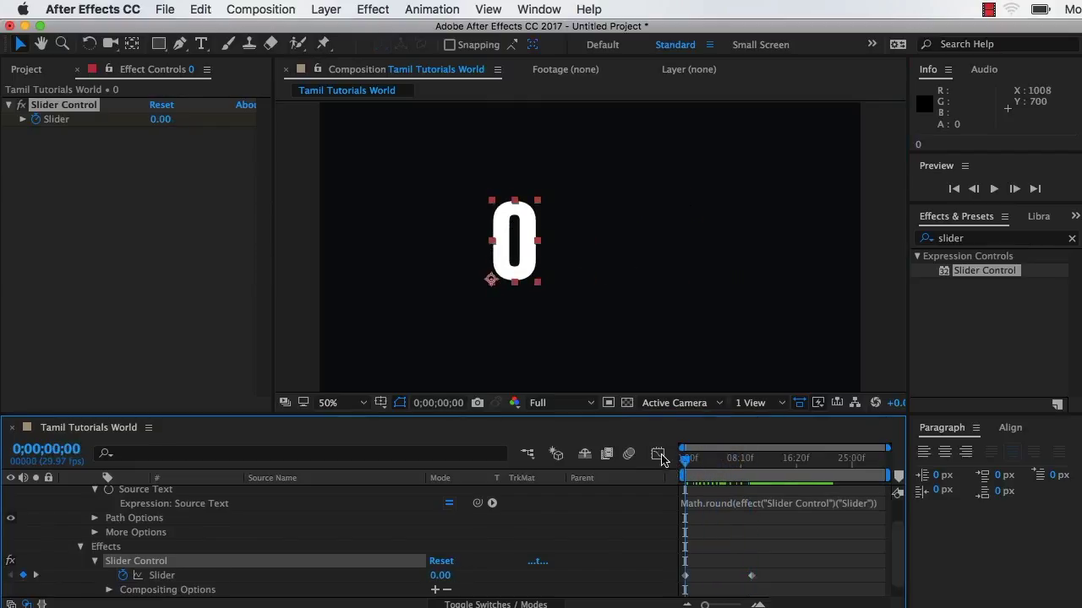
Play a preview of the counter climbing from 0 to 1500.
{"action": "left_click", "coordinate": [994, 189]}
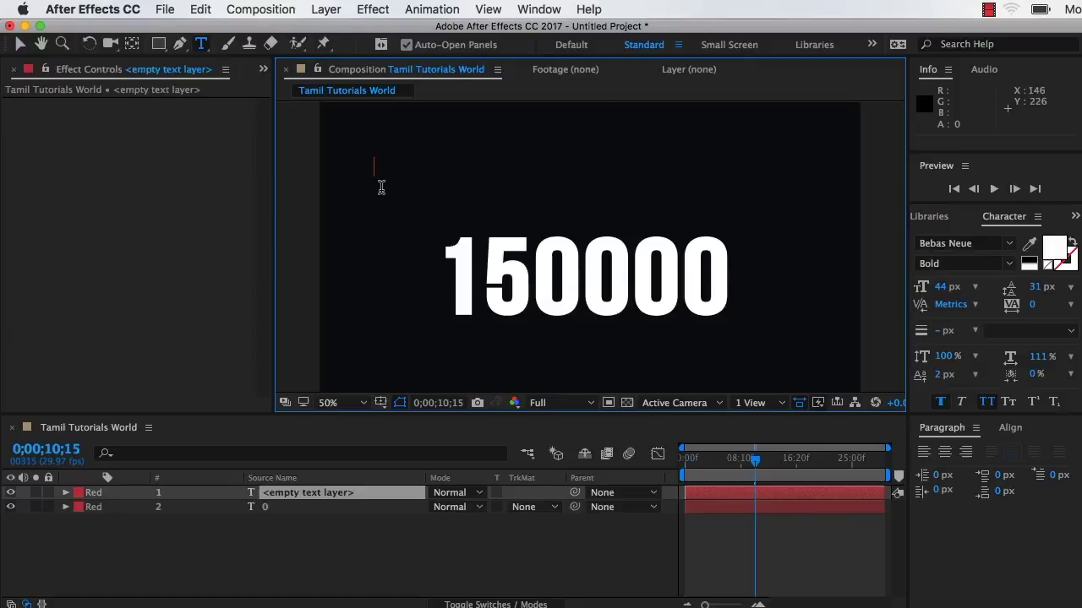
Type 'Tamil tutorials world' as a title, enlarge it to 86 px, and place it above the counter.
{"action": "type", "text": "Ta"}
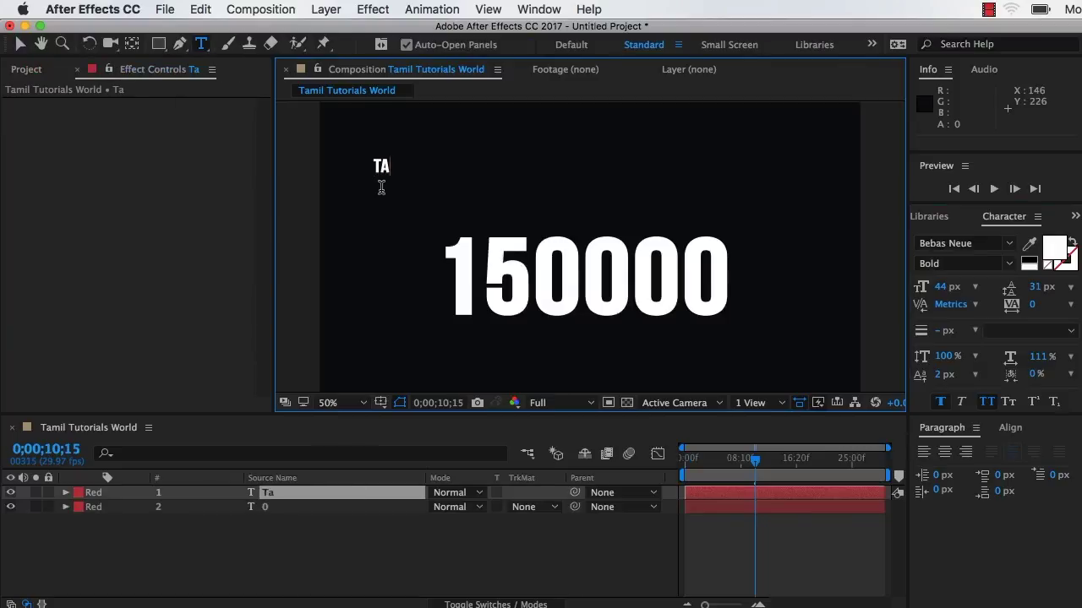
{"action": "type", "text": "mil tutorials wo"}
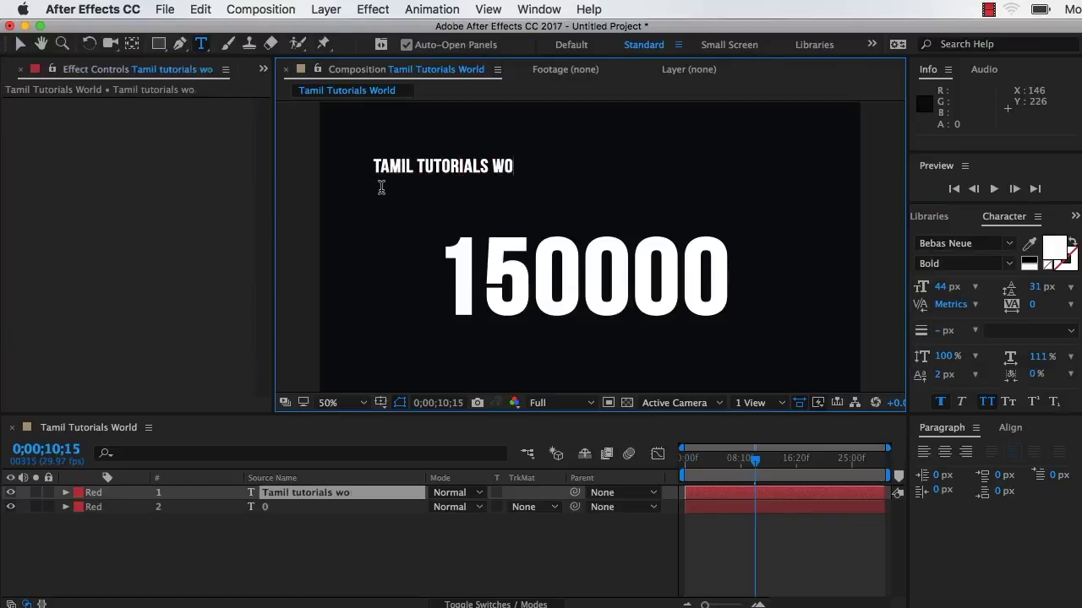
{"action": "type", "text": "rld"}
{"action": "key", "text": "super+a"}
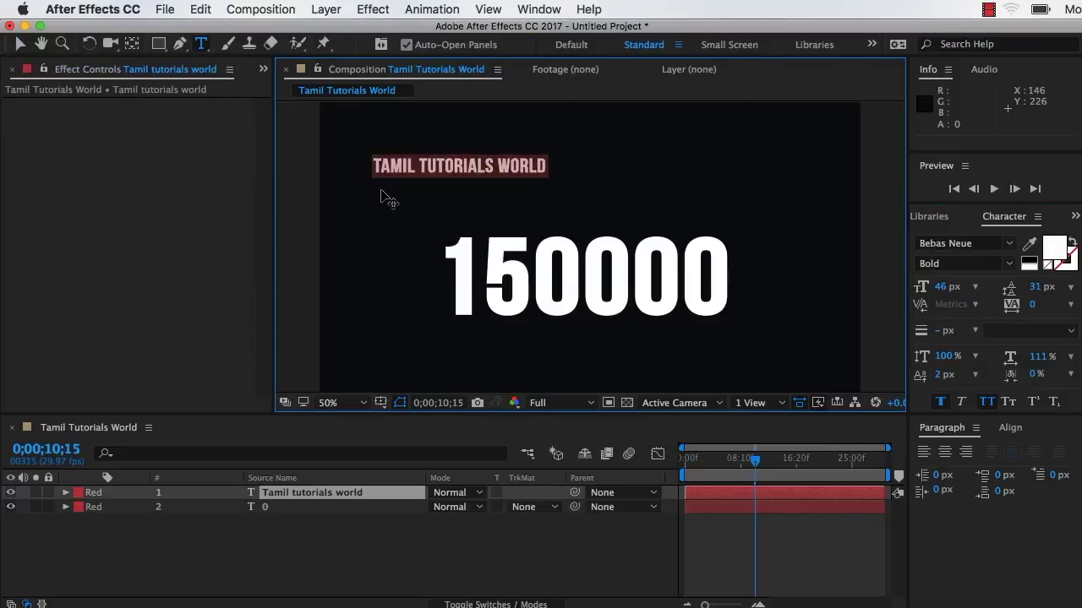
{"action": "key", "text": "super+shift+period"}
{"action": "key", "text": "super+shift+period"}
{"action": "key", "text": "super+shift+period"}
{"action": "key", "text": "super+shift+period"}
{"action": "key", "text": "super+shift+period"}
{"action": "key", "text": "super+shift+period"}
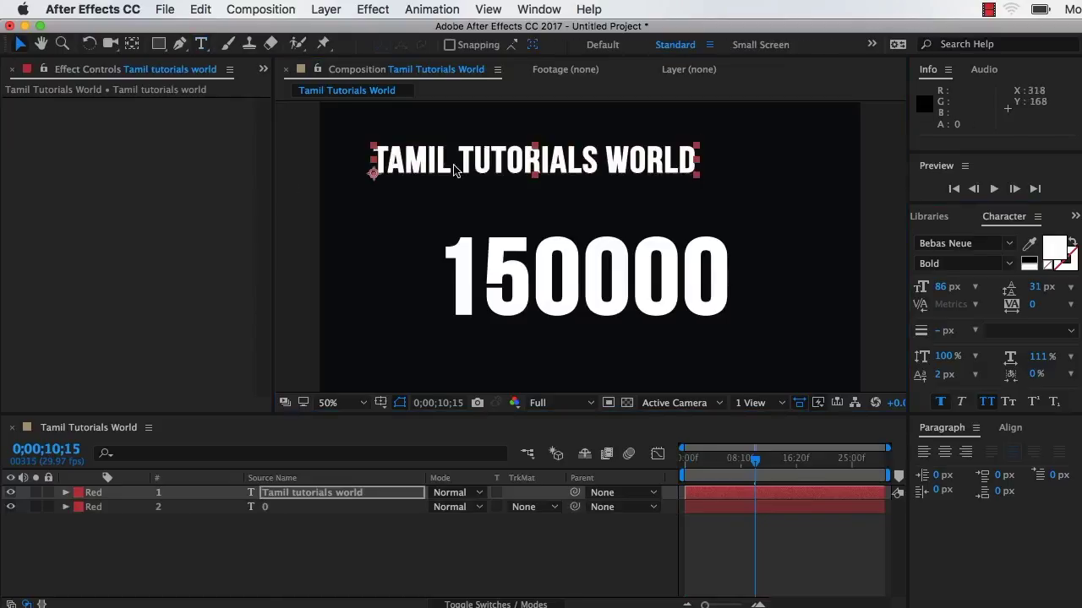
{"action": "left_click_drag", "start_coordinate": [444, 163], "coordinate": [502, 196]}
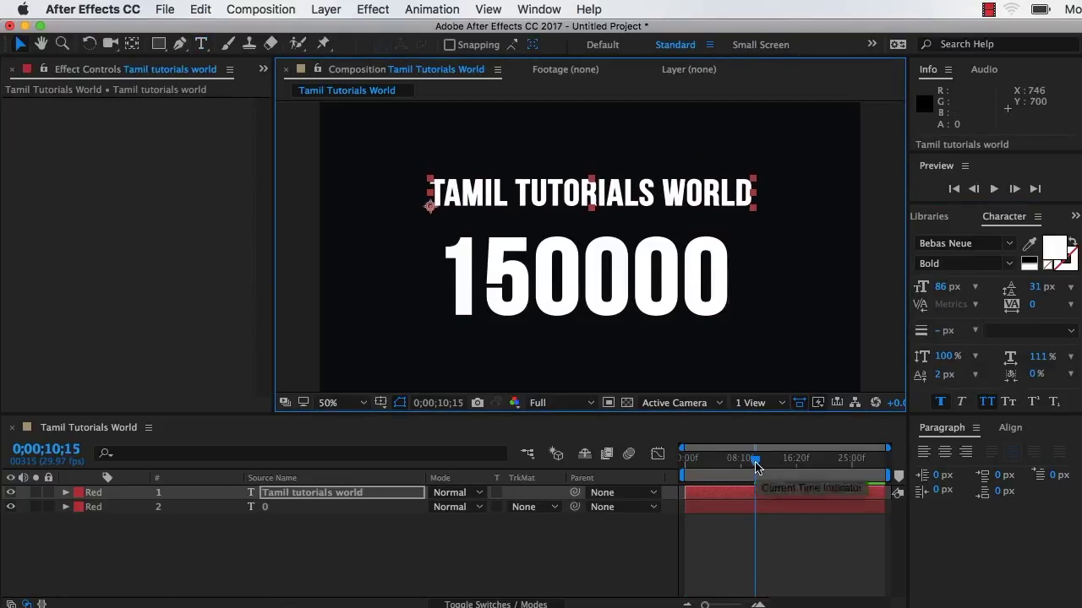
{"action": "left_click_drag", "start_coordinate": [755, 460], "coordinate": [684, 471]}
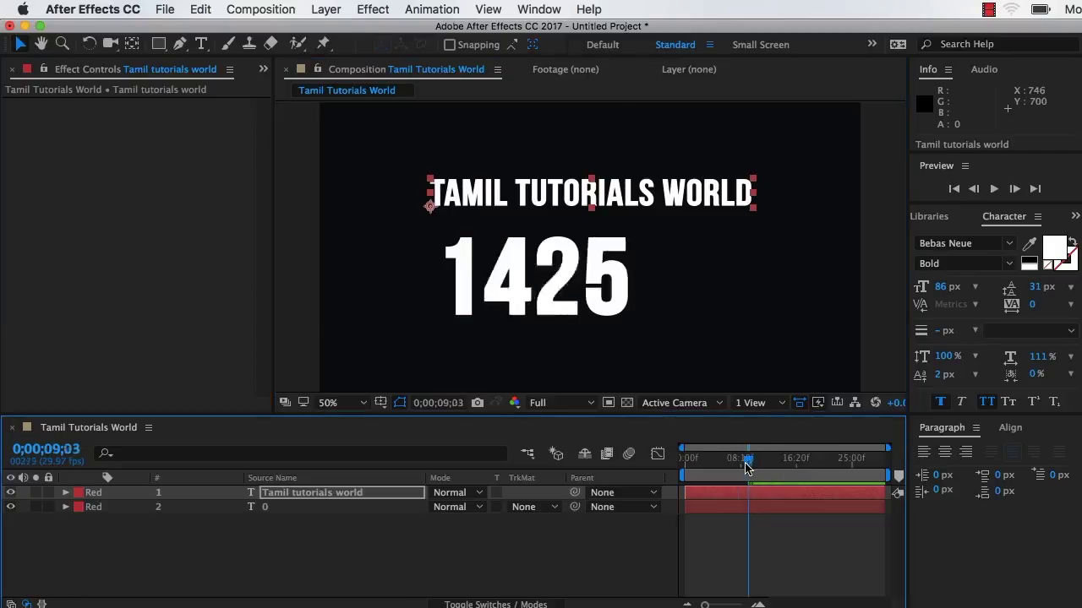
Deselect the title layer and play the counter climbing toward 1500 under 'TAMIL TUTORIALS WORLD'.
{"action": "left_click", "coordinate": [569, 565]}
{"action": "key", "text": "space"}
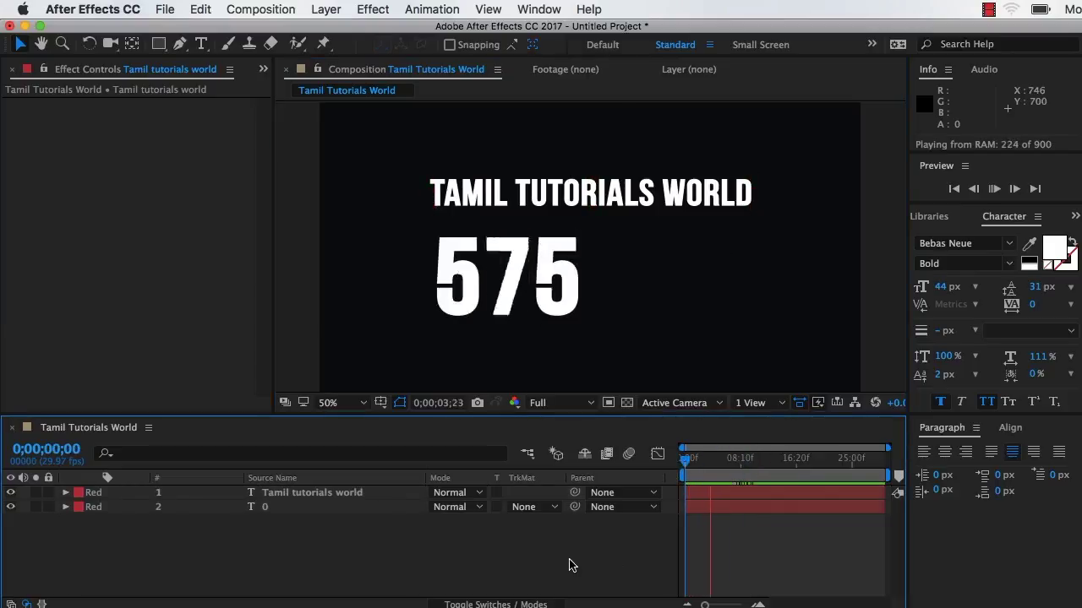